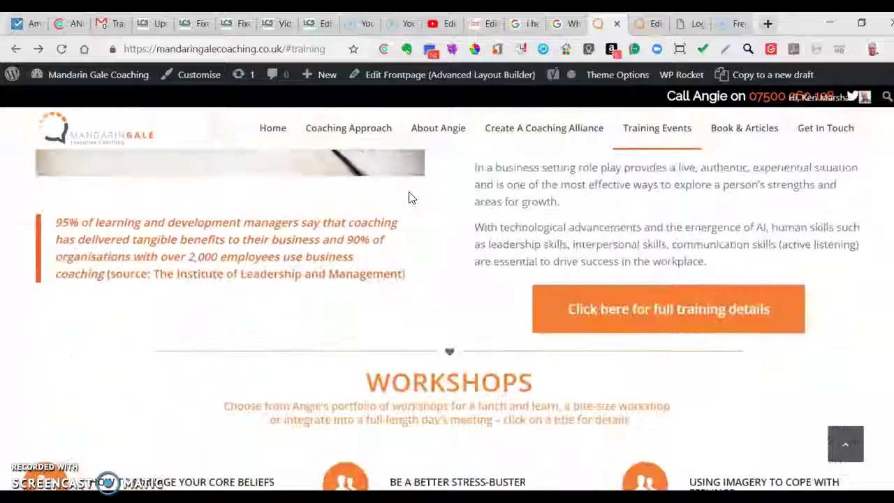
Step: Compare the Workshops titles on the live front page with the Workshops section and its icon lists in the page editor
left_click(386, 266)
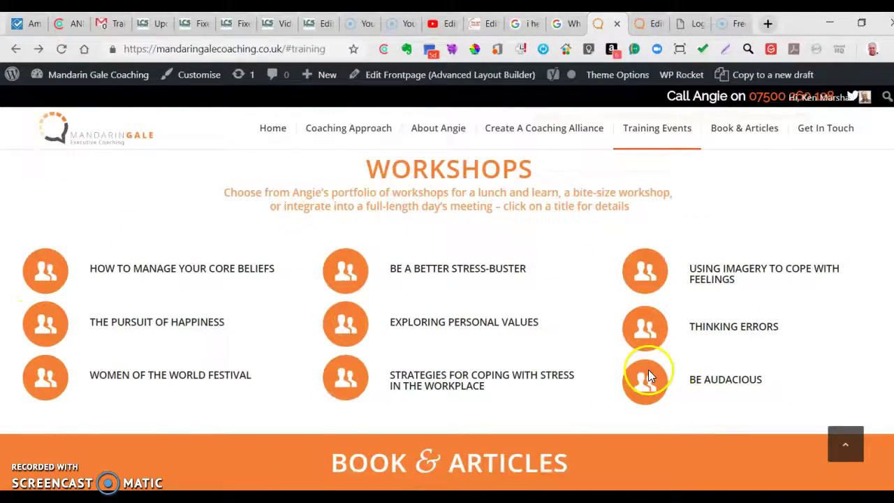
left_click(651, 24)
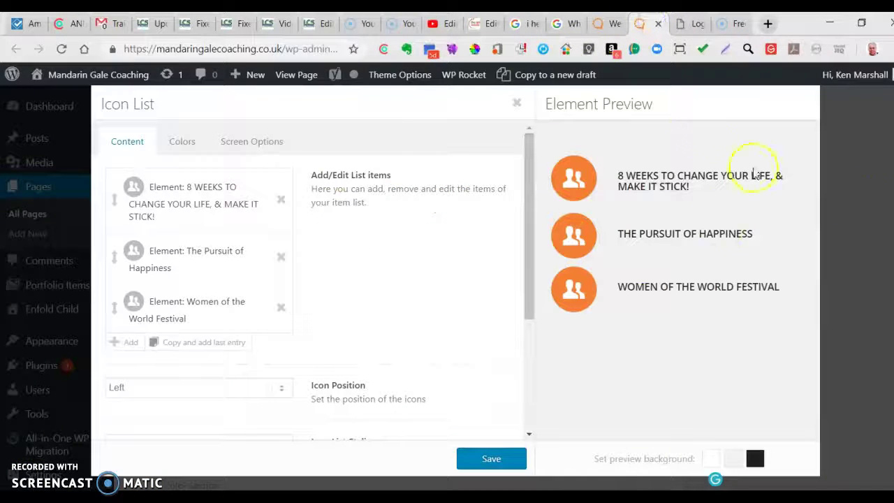
left_click(514, 102)
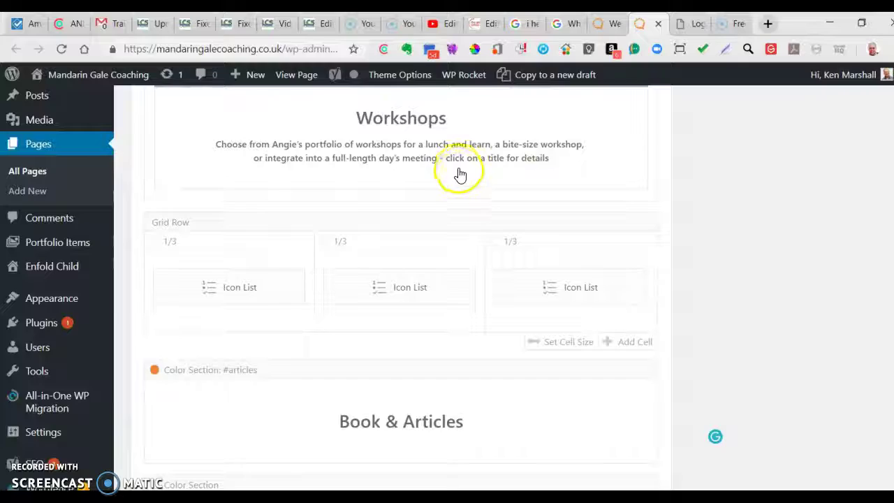
scroll(458, 195, "up", 7)
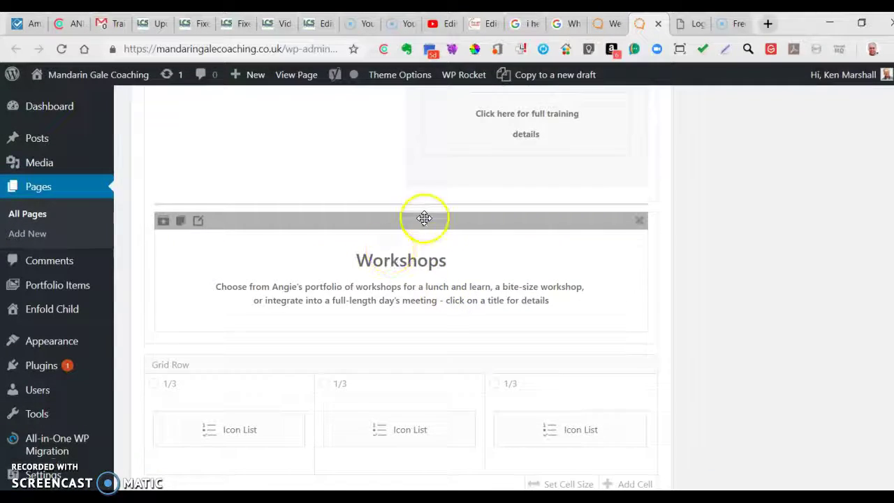
scroll(424, 220, "up", 5)
scroll(426, 224, "down", 8)
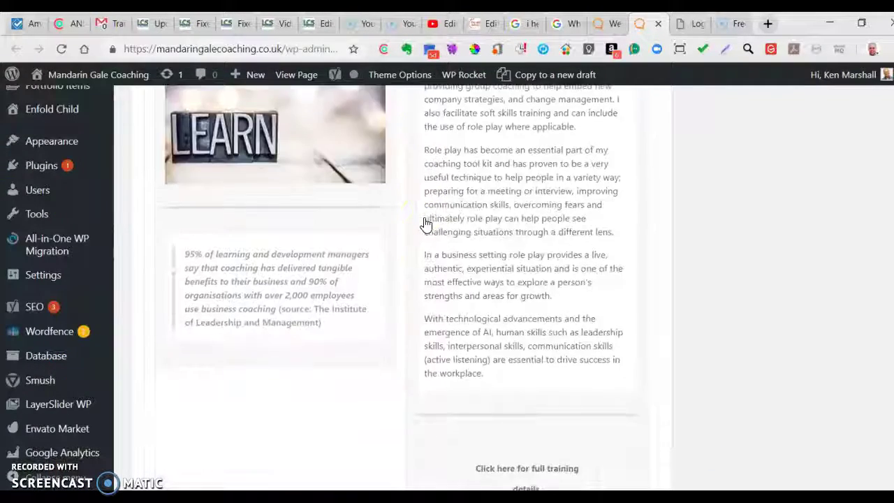
scroll(426, 223, "down", 2)
scroll(426, 292, "down", 2)
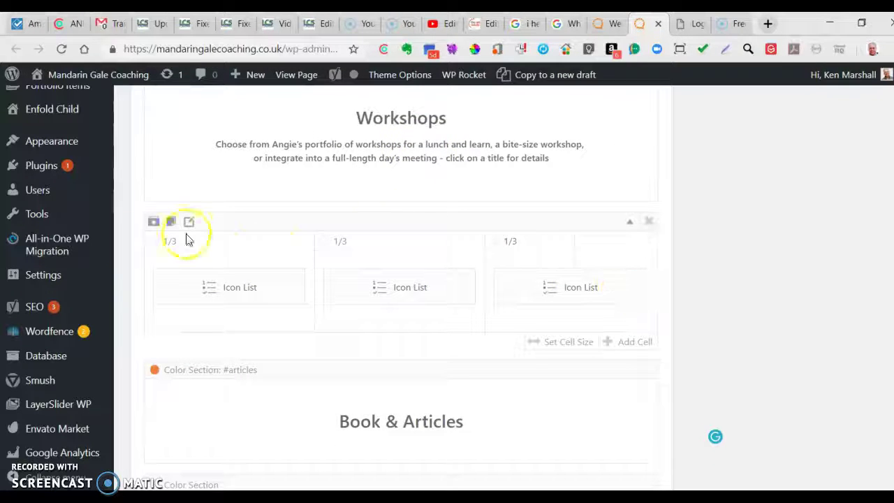
Step: Retitle the "How to manage your core beliefs" item in the first Workshops icon list as "8 WEEKS TO CHANGE YOUR LIFE, & MAKE IT STICK!"
left_click(244, 288)
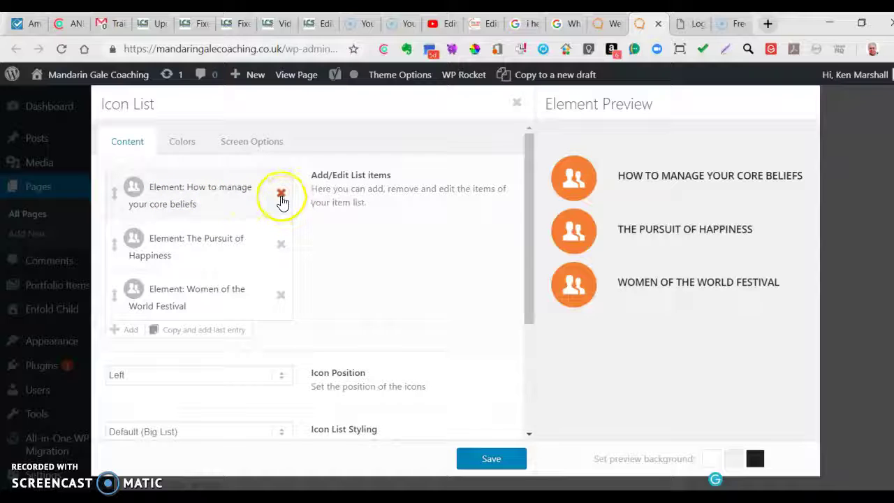
left_click(222, 193)
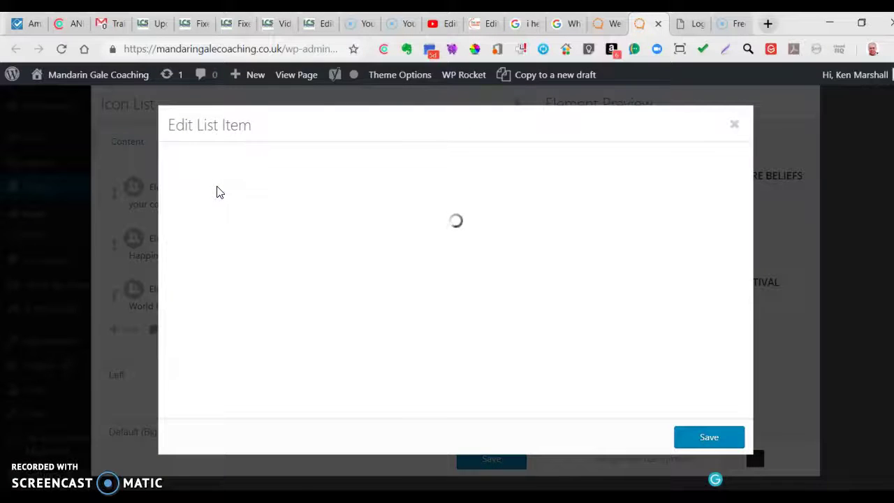
scroll(217, 192, "down", 5)
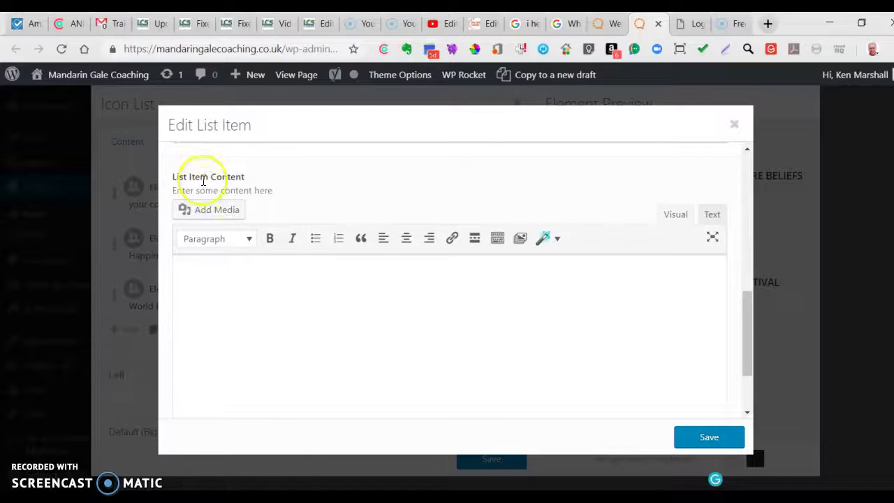
scroll(235, 231, "up", 5)
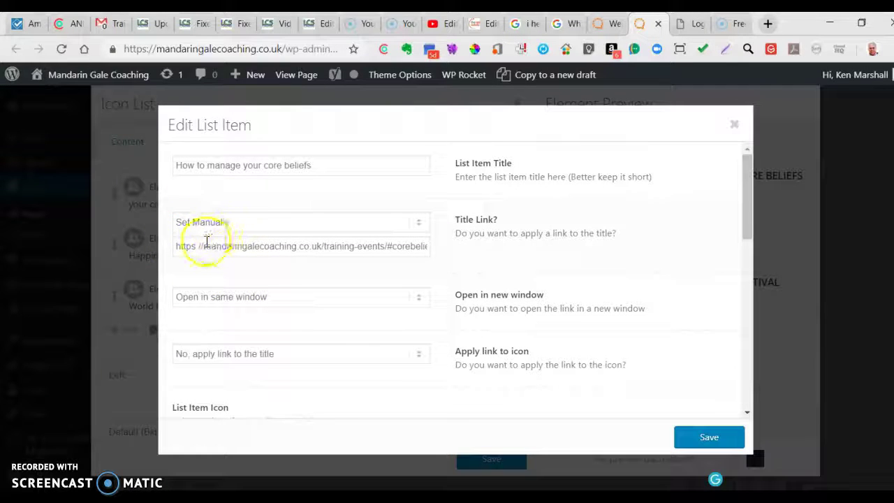
scroll(207, 254, "down", 1)
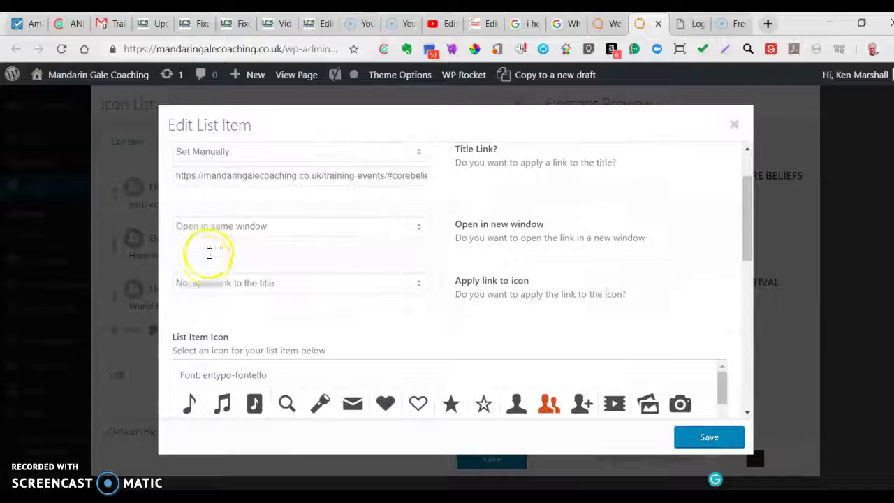
scroll(276, 261, "up", 1)
left_click_drag(312, 165, 171, 162)
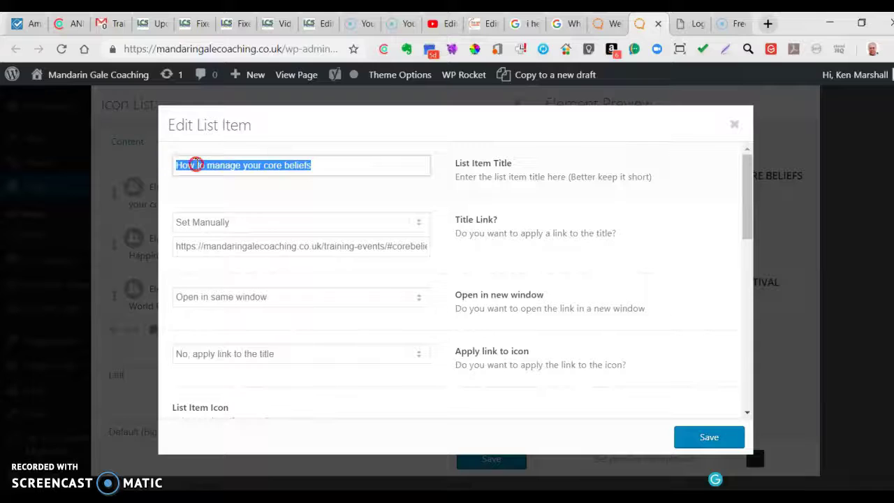
right_click(196, 161)
left_click(234, 231)
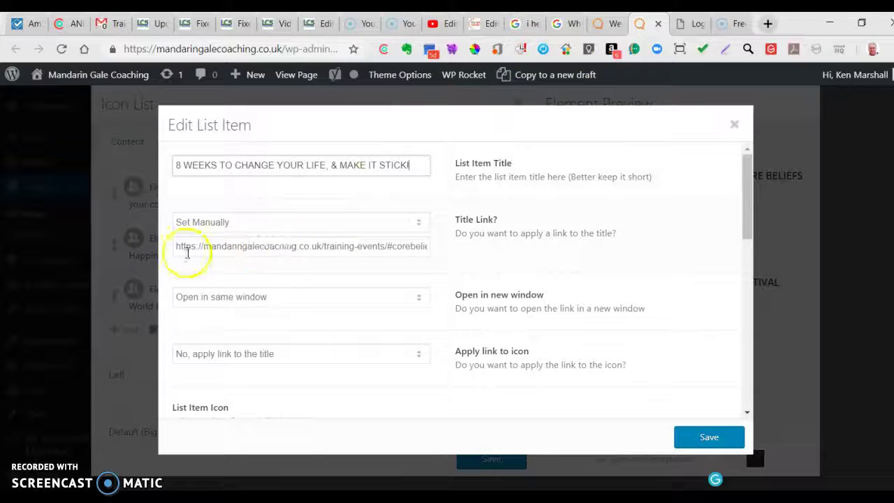
Step: Try a single-entry Post link for the list item's title, and return the link type to Set Manually
left_click(419, 222)
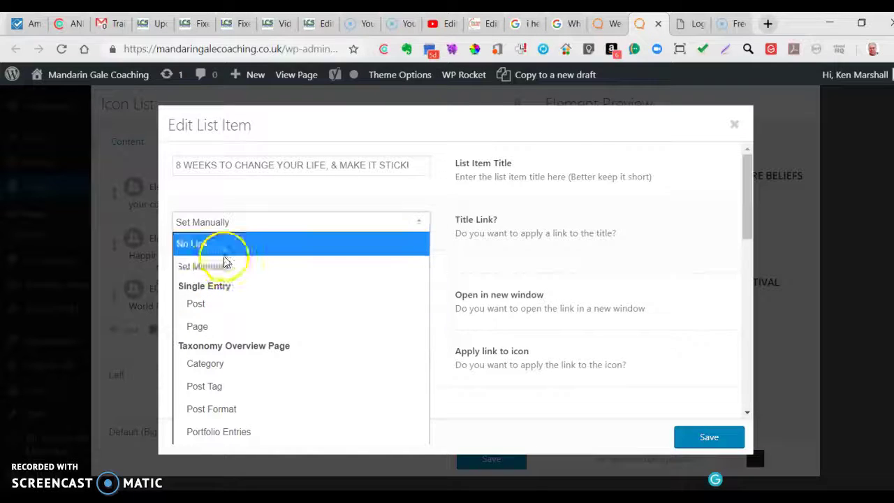
left_click(206, 308)
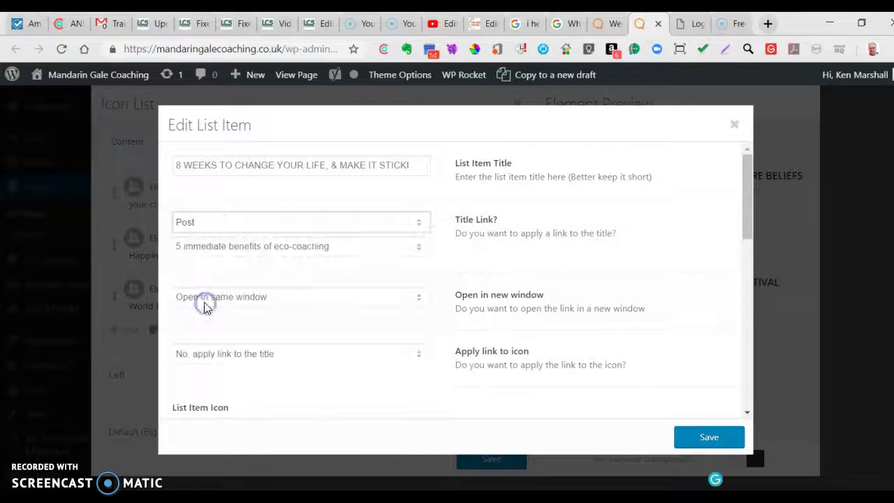
left_click(420, 248)
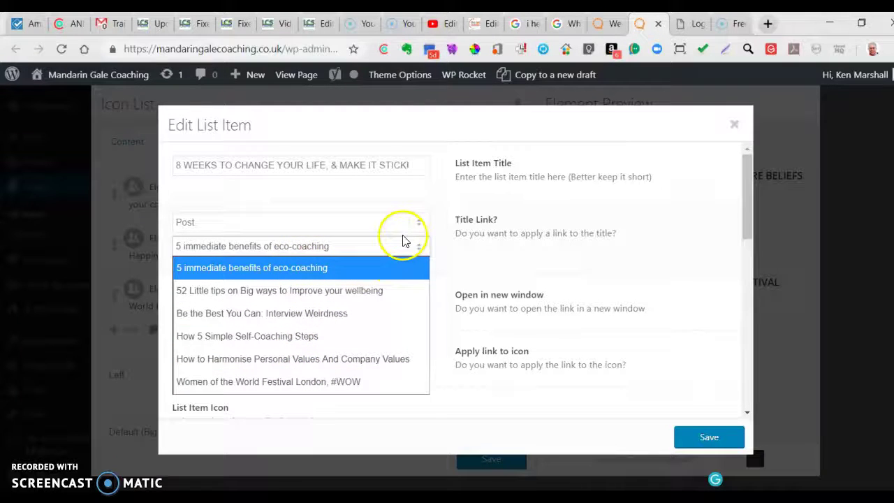
left_click(423, 223)
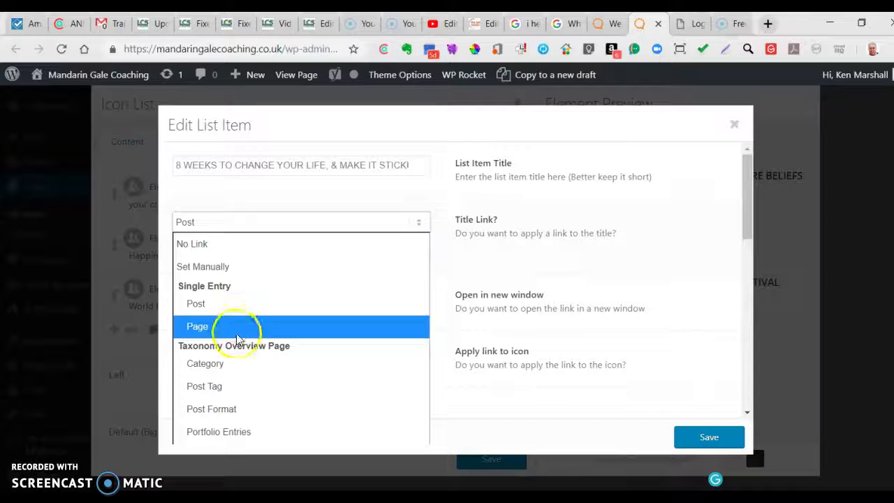
left_click(230, 267)
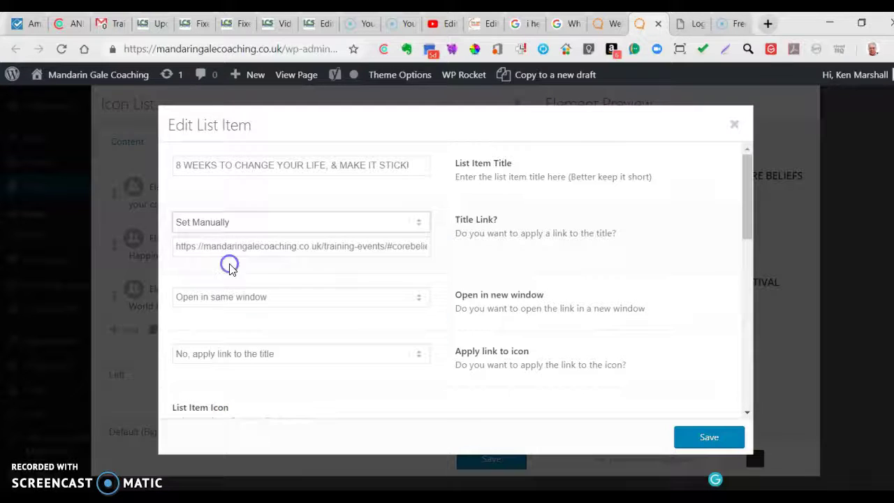
Step: Open the full training details page from the live site and review the "8 Weeks to Change Your Life" course section
left_click(611, 25)
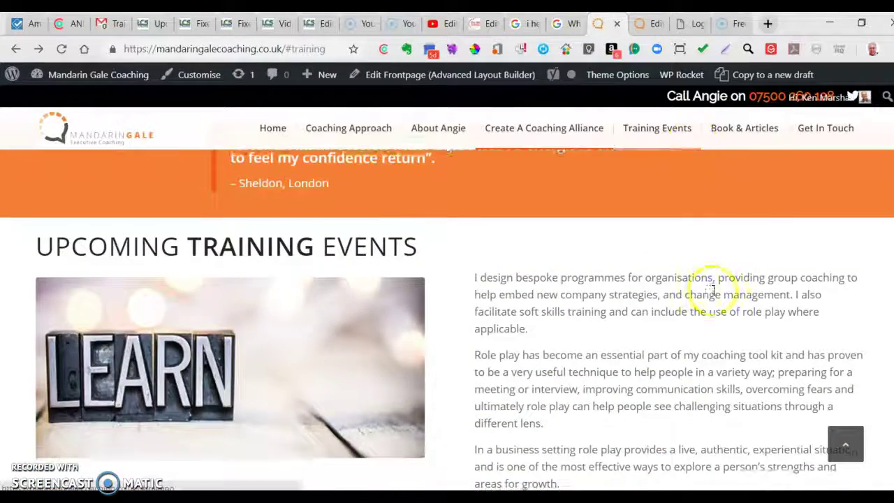
scroll(712, 289, "down", 5)
left_click(672, 231)
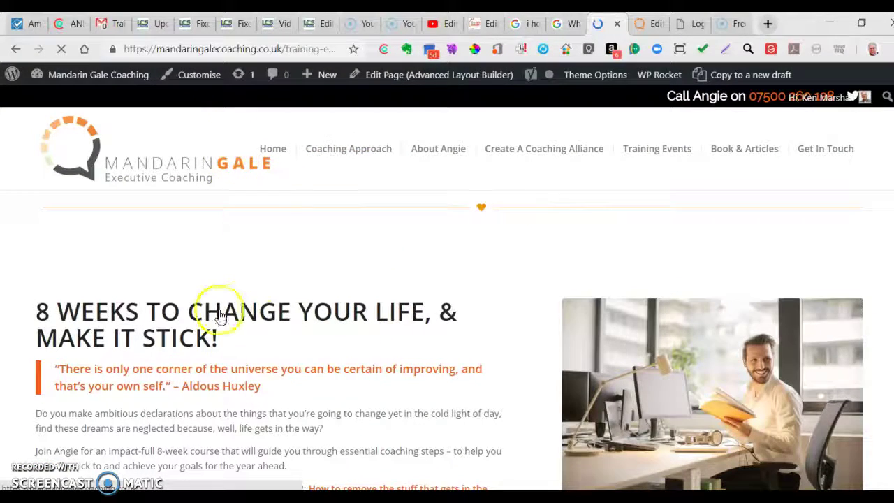
scroll(270, 329, "down", 6)
scroll(275, 328, "up", 6)
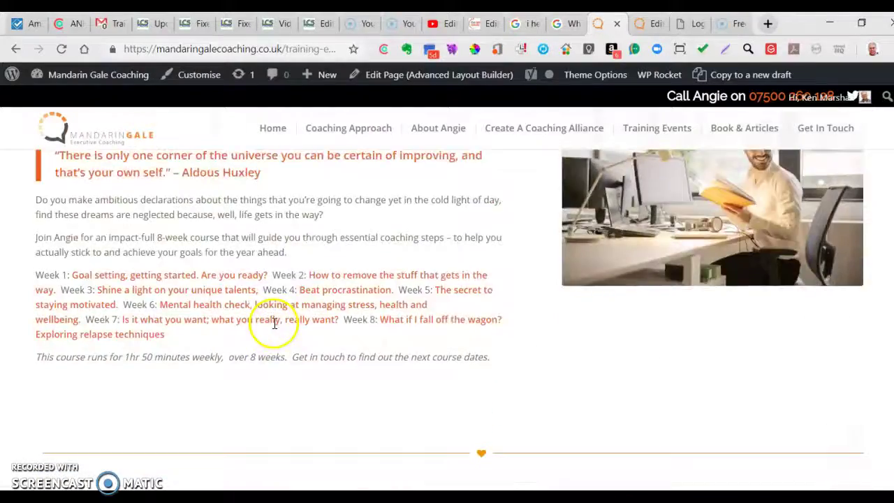
scroll(216, 326, "down", 3)
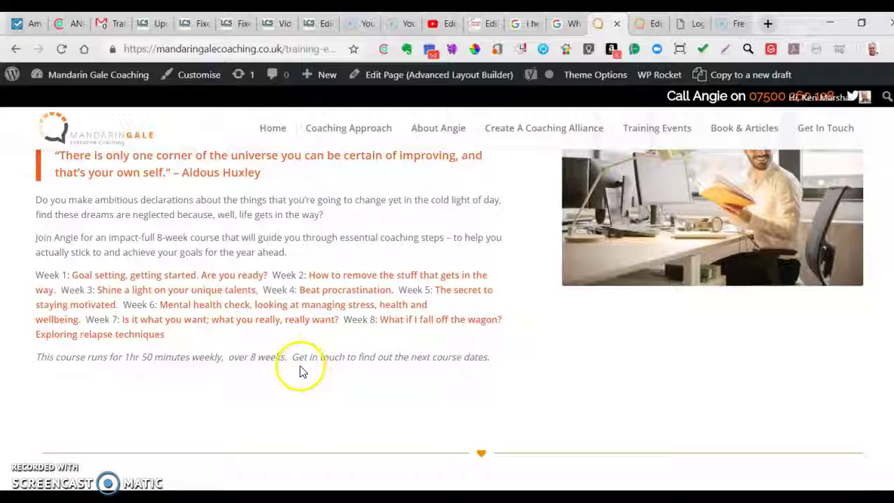
scroll(302, 366, "up", 1)
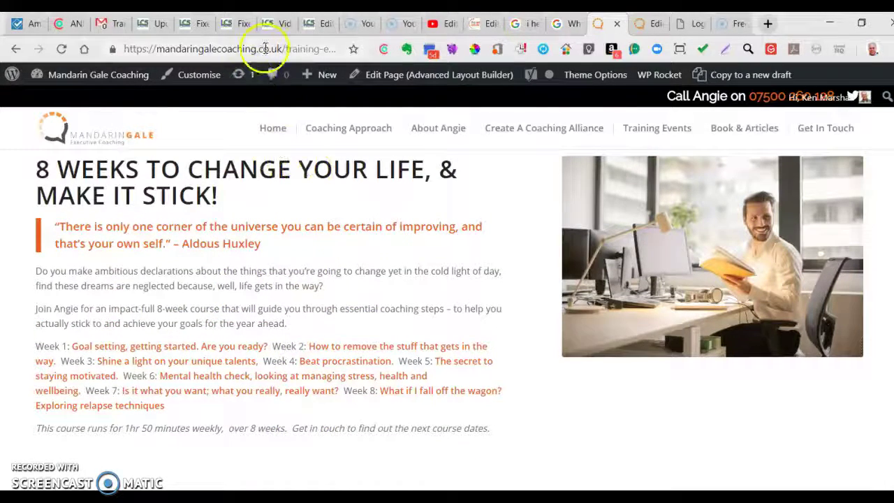
Step: Return to the front page editor and open the "8 WEEKS TO CHANGE YOUR LIFE" item of the first Workshops icon list
left_click(168, 83)
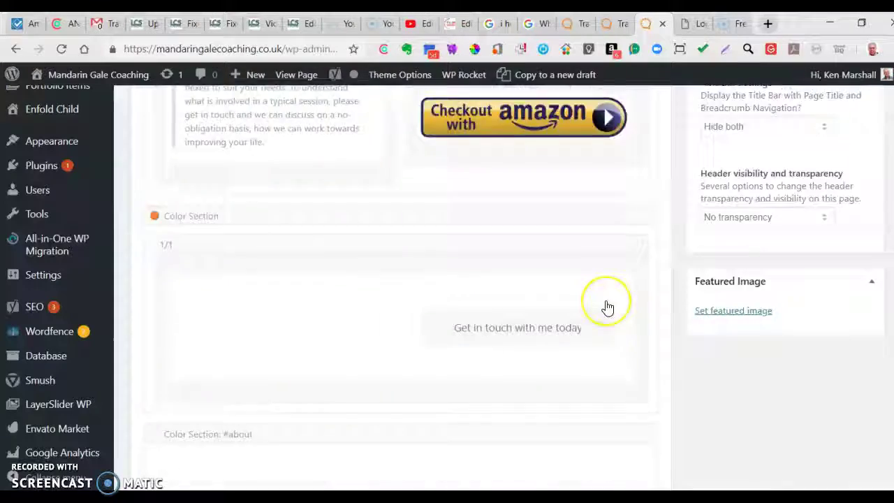
scroll(607, 305, "down", 5)
scroll(607, 305, "down", 10)
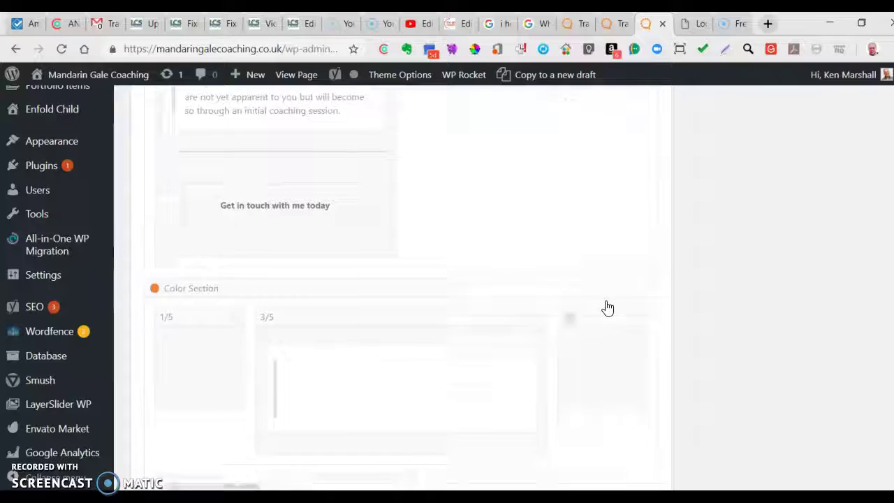
scroll(606, 307, "down", 9)
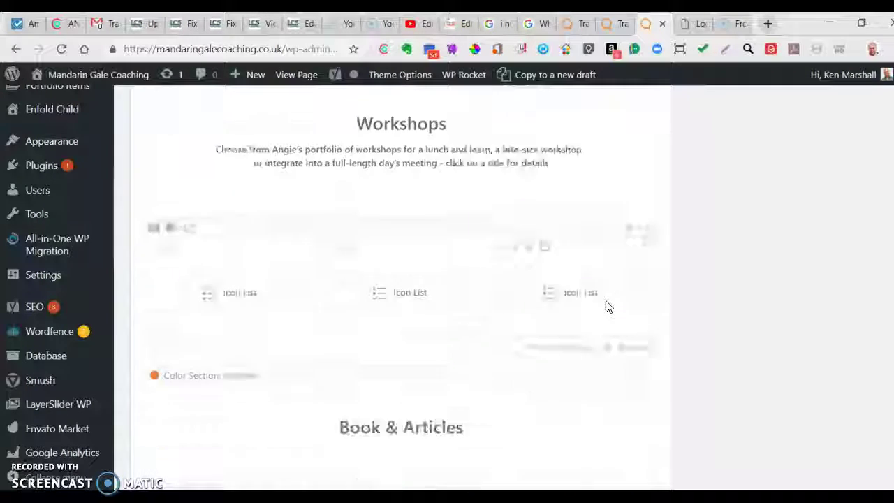
left_click(219, 142)
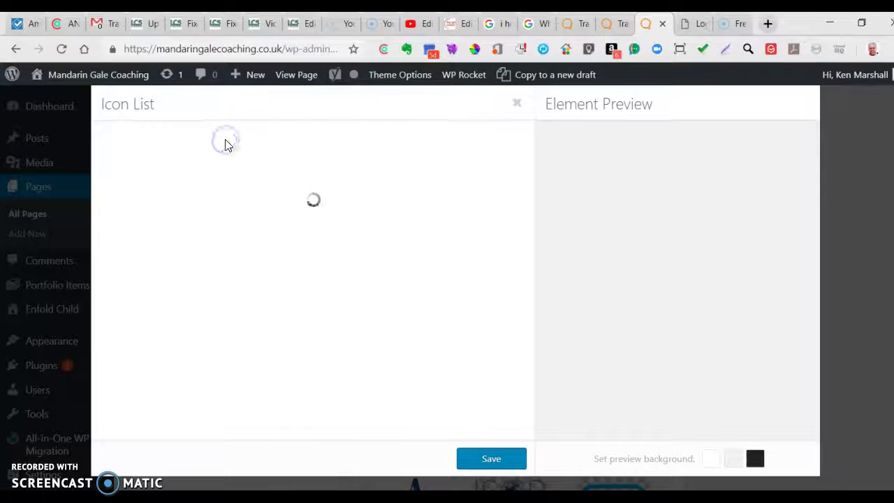
left_click(176, 193)
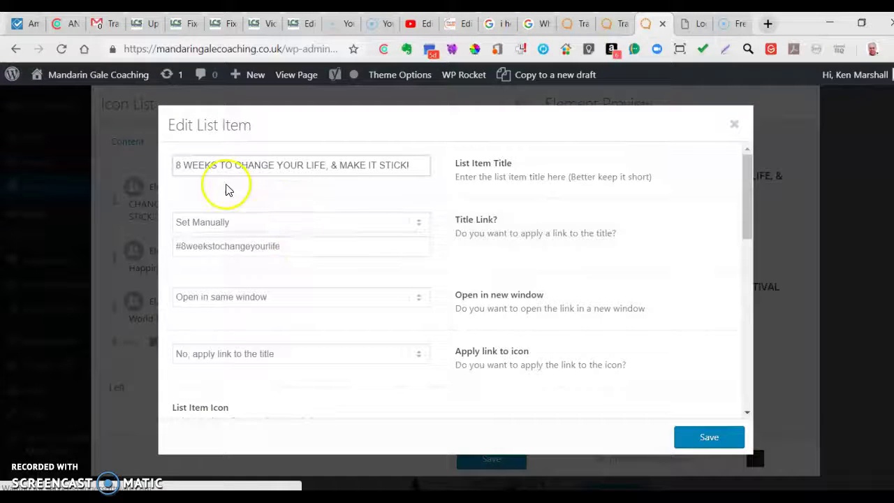
scroll(294, 197, "up", 6)
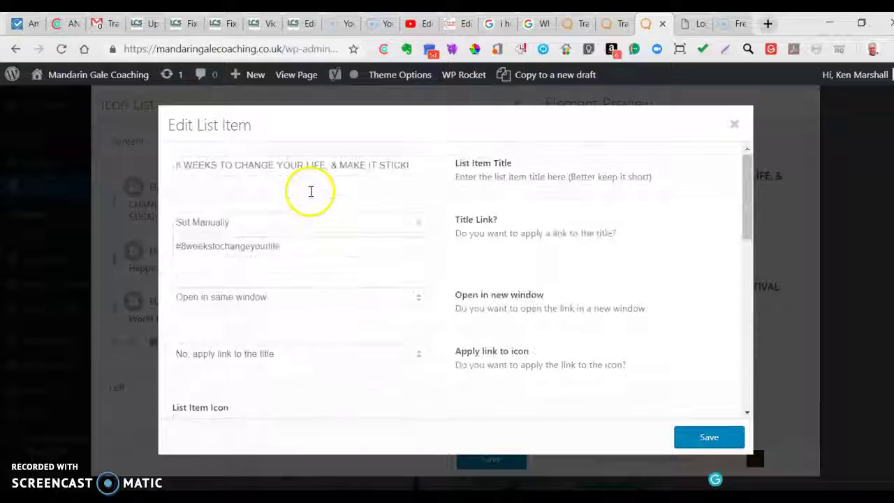
scroll(291, 203, "down", 1)
left_click(281, 180)
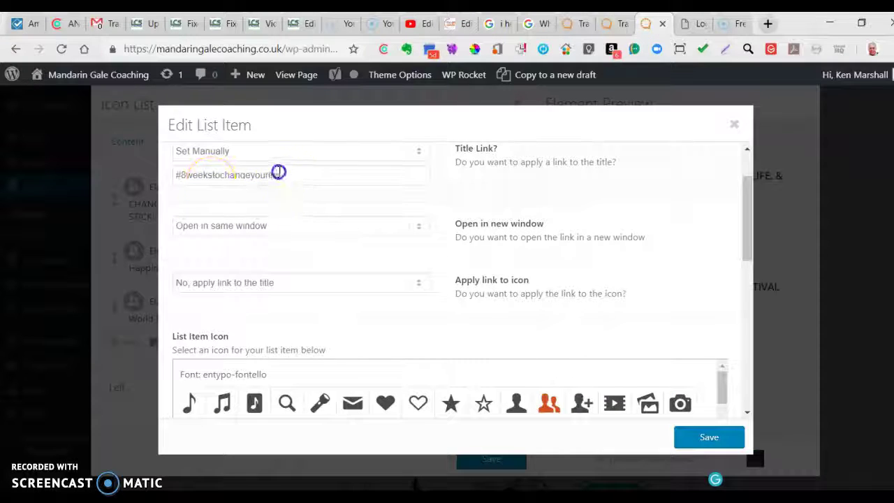
left_click_drag(277, 175, 149, 174)
right_click(225, 177)
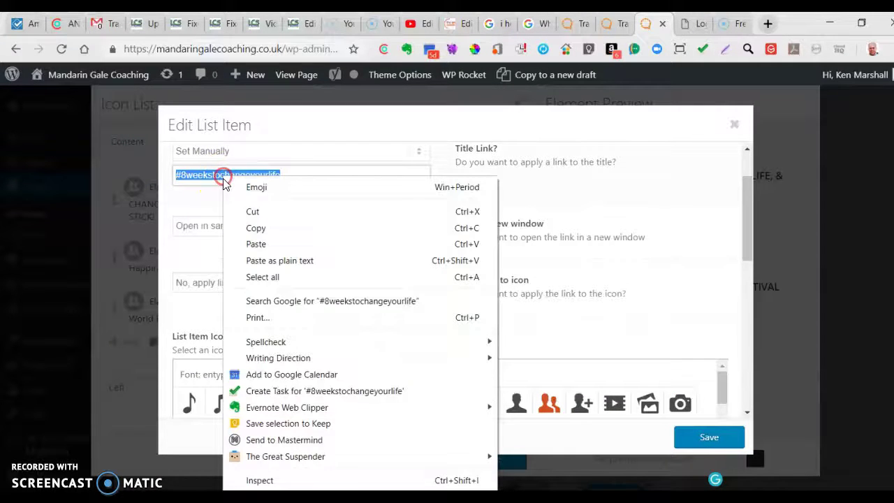
left_click(259, 243)
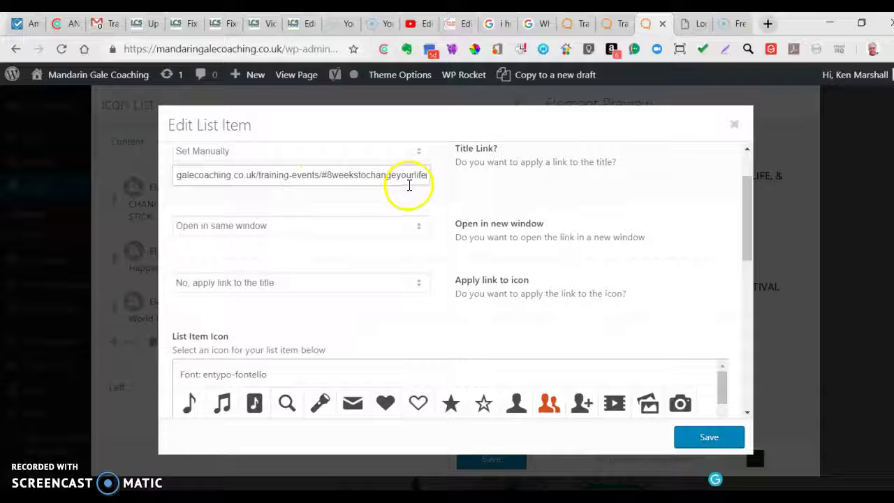
Step: Save the edited list item and its icon list back to the front page layout
left_click(618, 27)
left_click(641, 27)
left_click(704, 436)
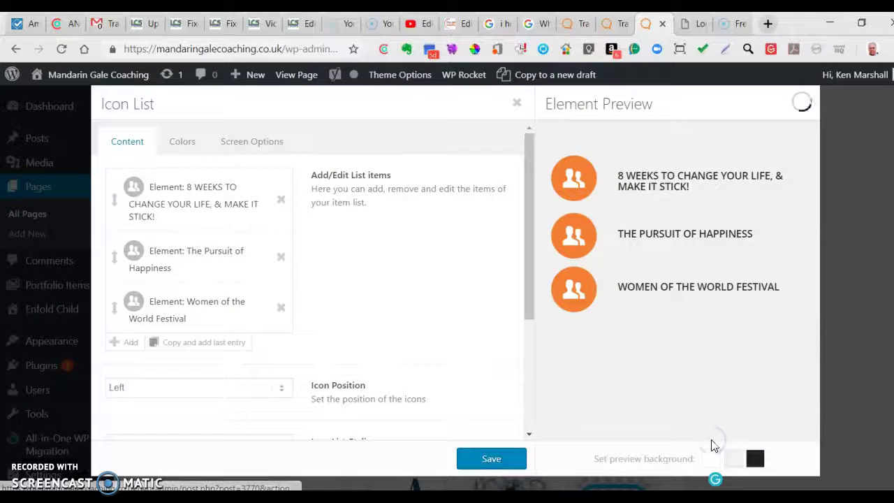
left_click(493, 460)
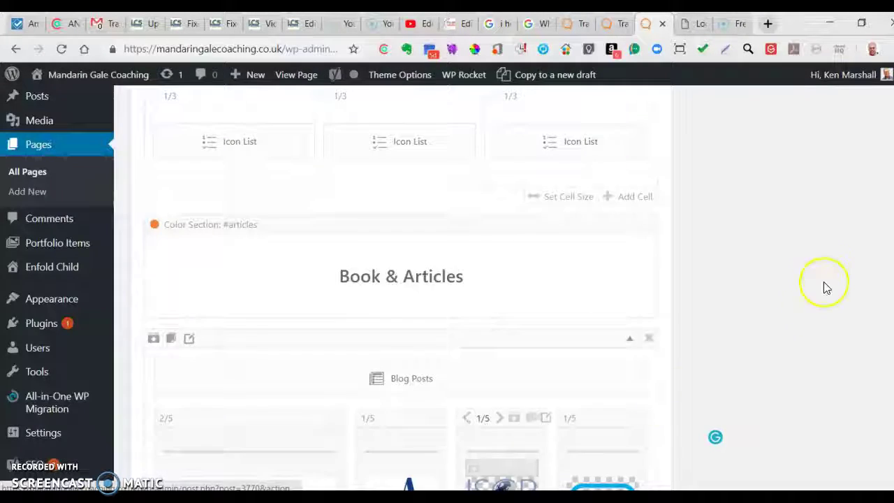
scroll(823, 280, "up", 10)
scroll(825, 277, "up", 10)
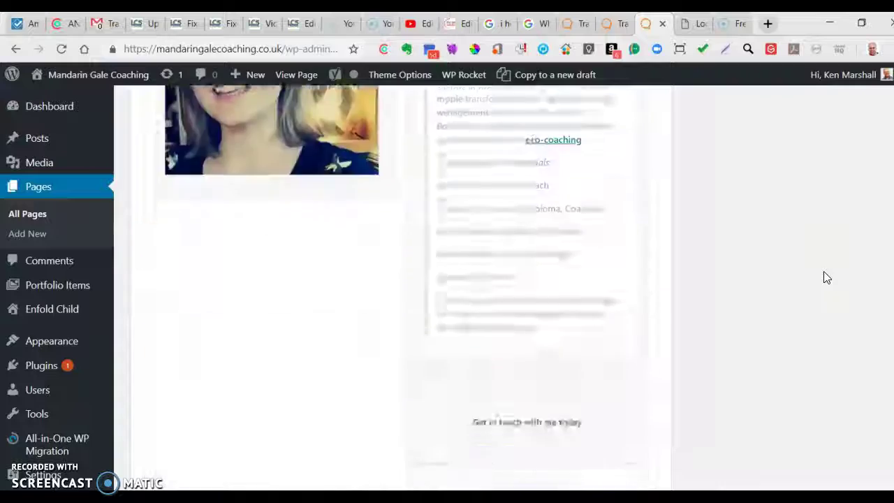
Step: Update the Welcome page with the saved layout changes and open the live site's home page
scroll(825, 277, "up", 5)
left_click(850, 375)
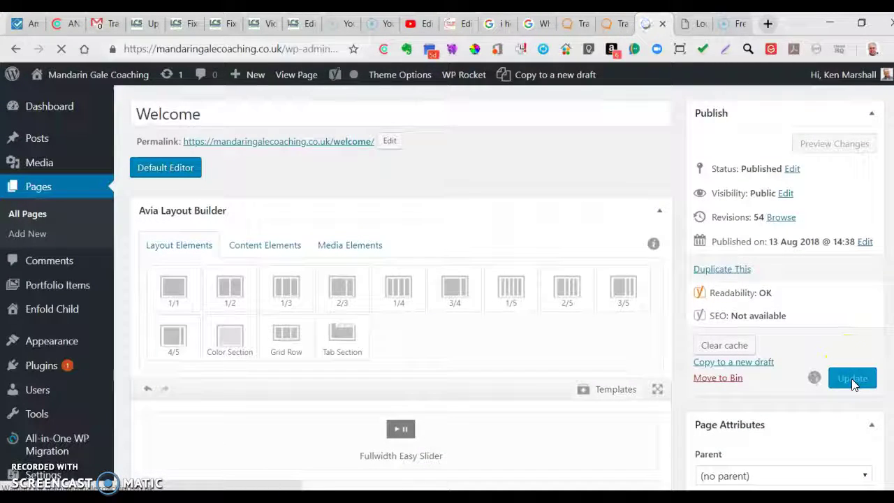
left_click(577, 28)
left_click(289, 150)
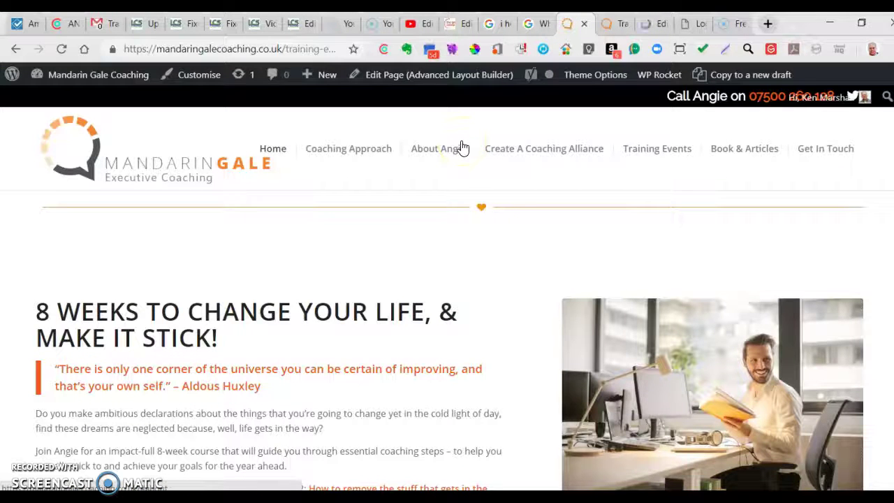
left_click(277, 151)
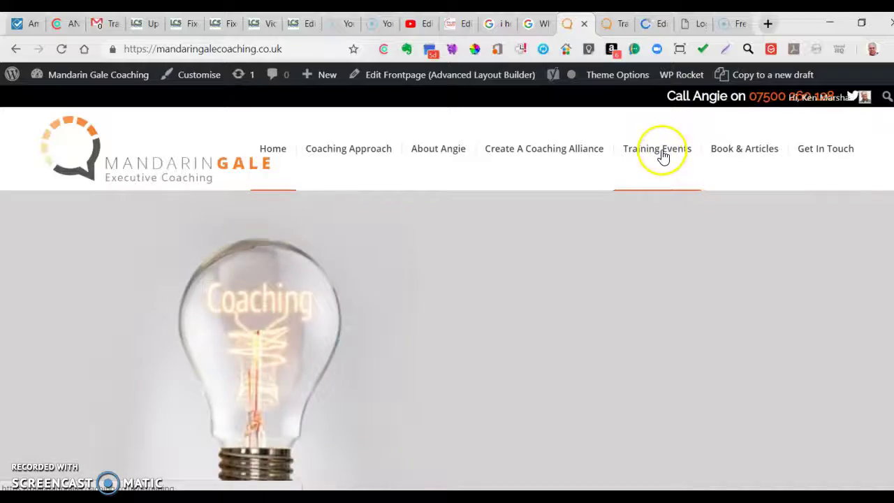
Step: From the live Training Events section, follow the "8 WEEKS TO CHANGE YOUR LIFE, & MAKE IT STICK!" workshop link and check the section it opens
left_click(664, 153)
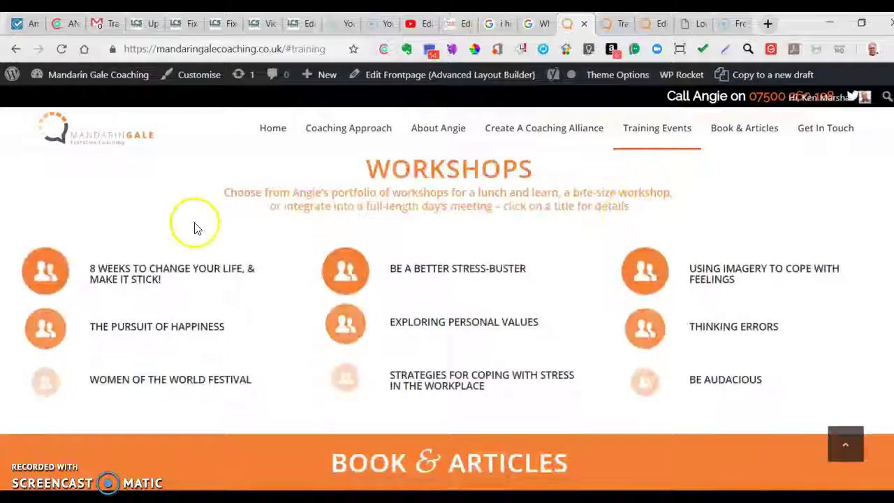
left_click(153, 273)
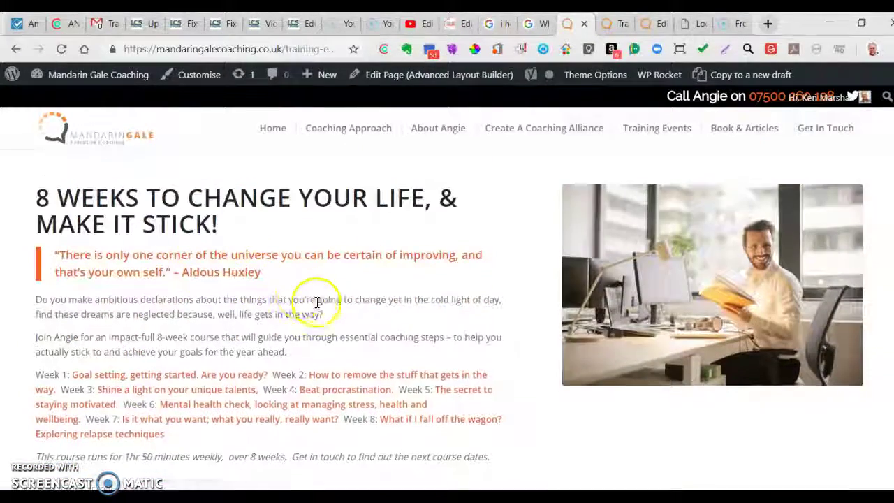
scroll(328, 307, "down", 5)
scroll(342, 320, "up", 4)
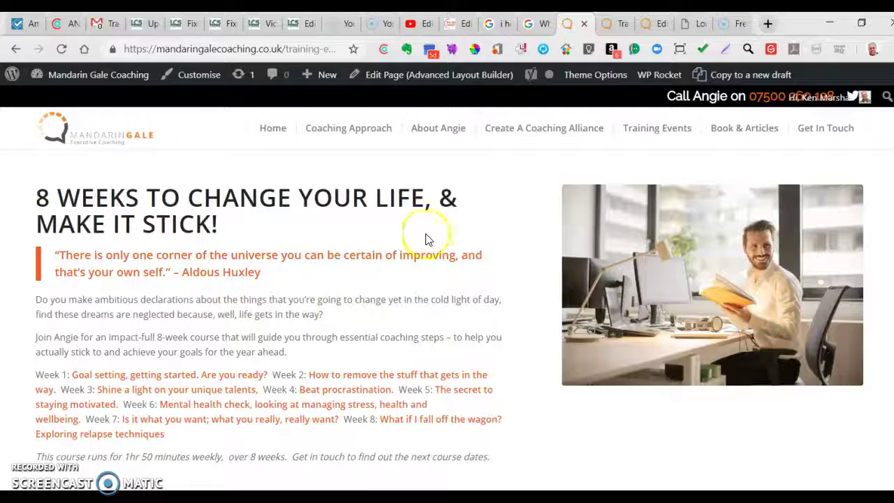
Step: Return to the Welcome page editor, delete the Women of the World Festival item from the first Workshops icon list and save the list
left_click(608, 24)
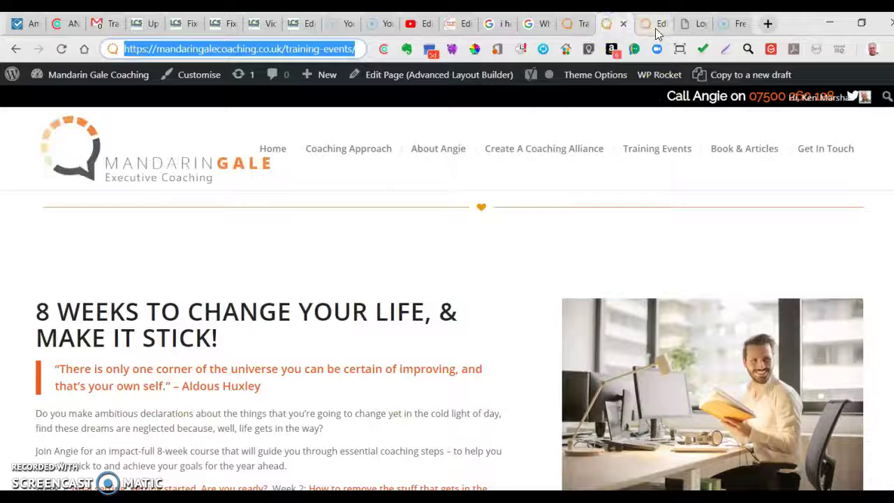
left_click(652, 28)
mouse_move(471, 84)
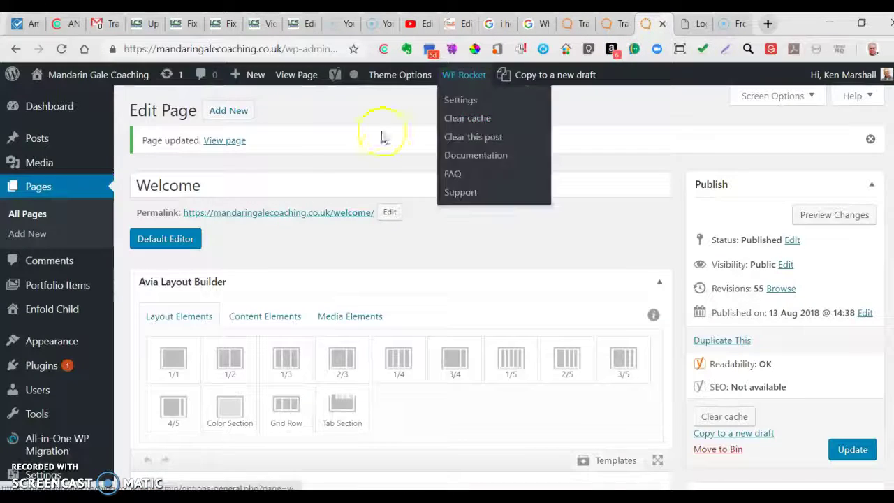
scroll(289, 171, "down", 1)
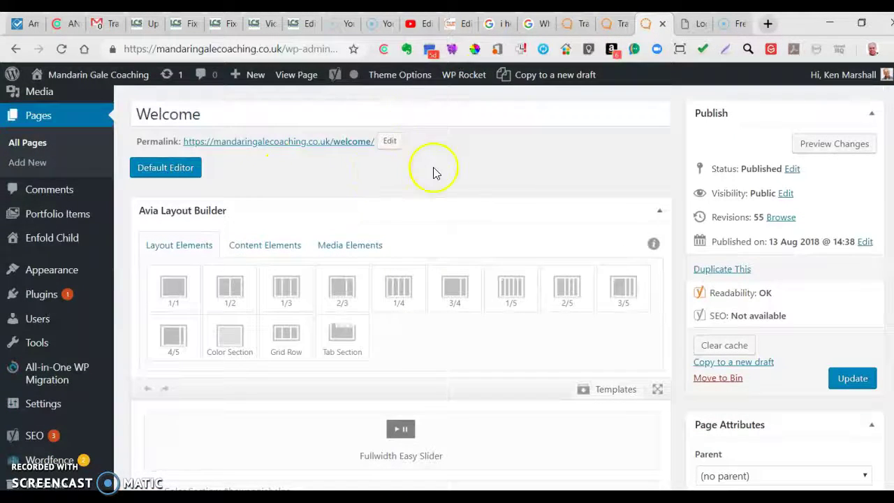
scroll(447, 193, "down", 15)
scroll(450, 196, "down", 20)
scroll(449, 197, "down", 10)
left_click_drag(447, 188, 293, 219)
left_click(258, 214)
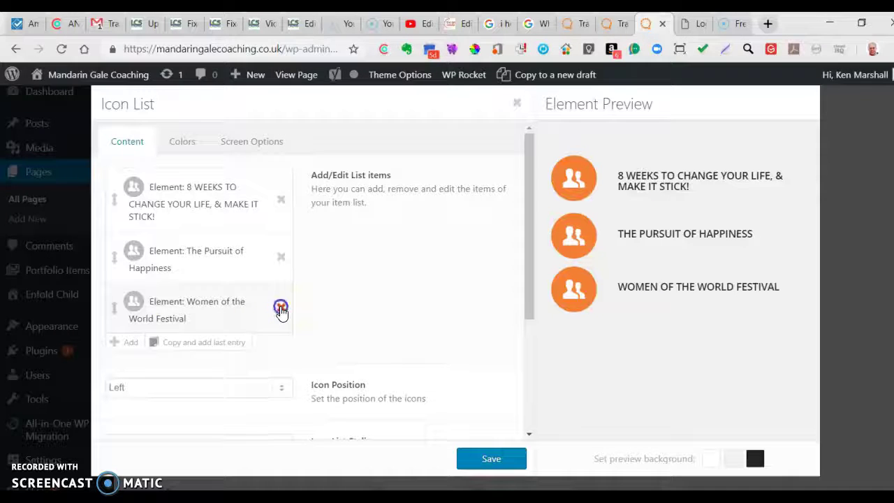
left_click(280, 307)
left_click(491, 459)
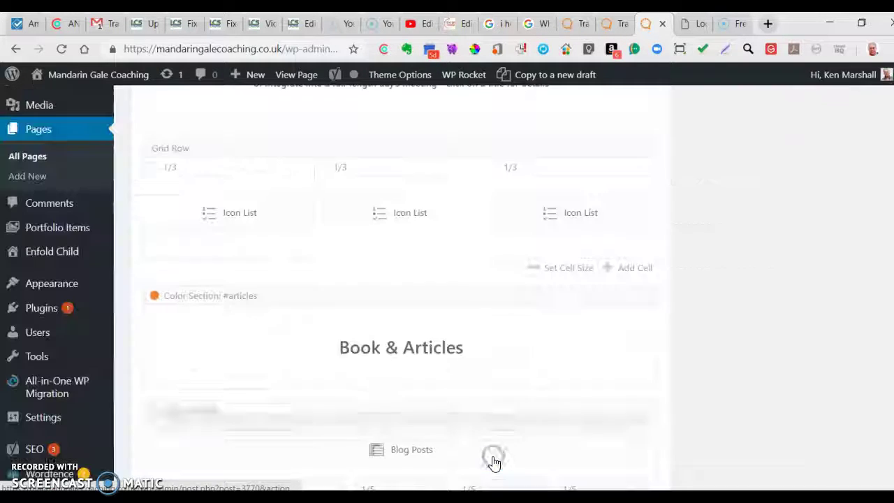
Step: Update the Welcome page to publish the shortened Workshops icon list
scroll(663, 428, "down", 15)
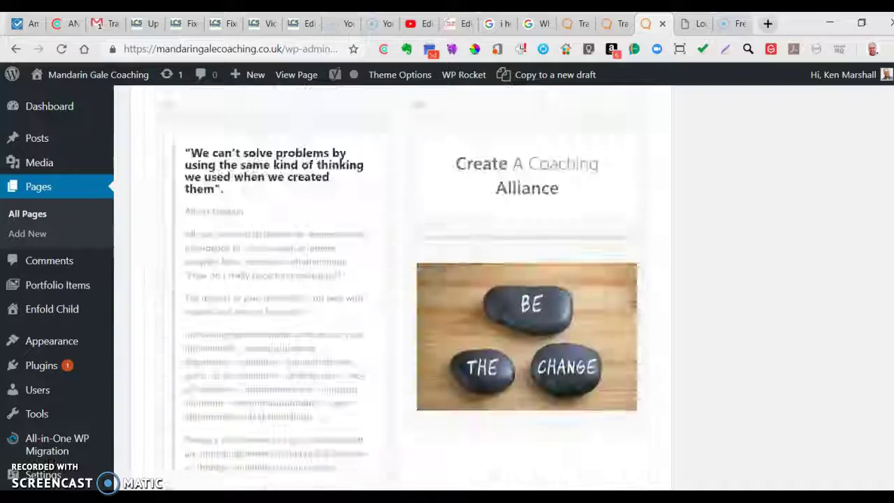
scroll(876, 347, "up", 20)
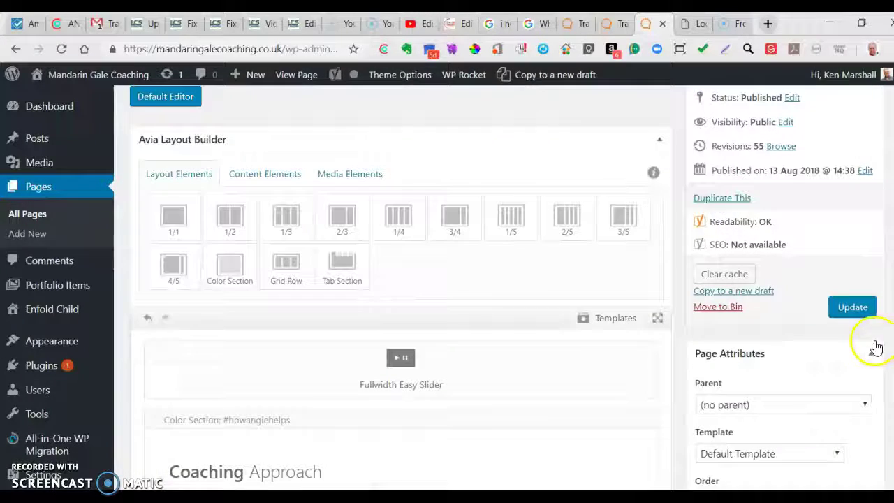
left_click(854, 308)
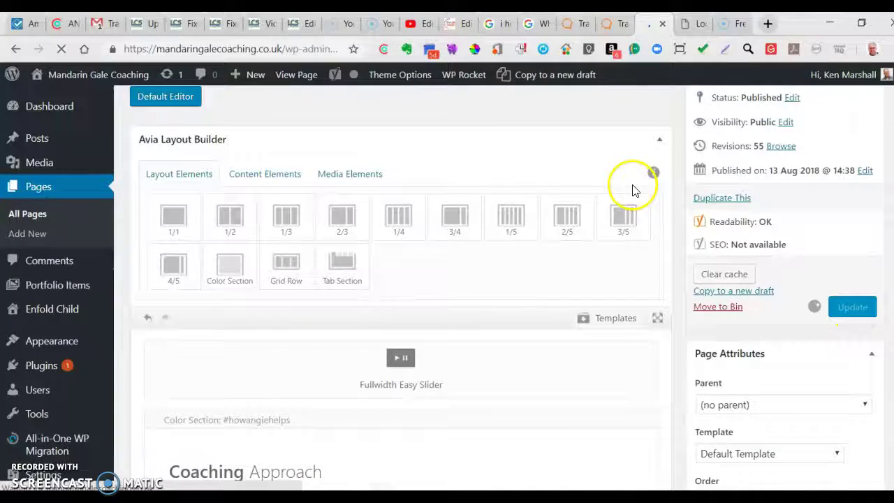
Step: Open the live front page and check the first column of workshops in its Training Events section
mouse_move(455, 80)
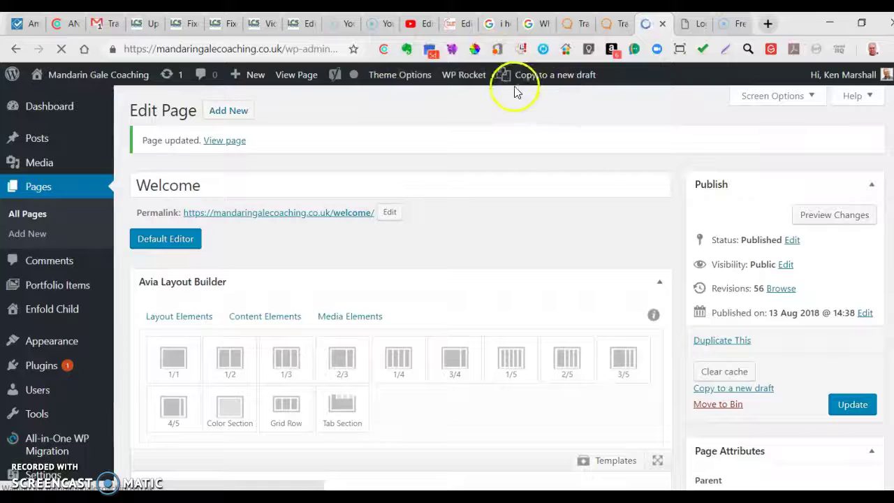
mouse_move(396, 77)
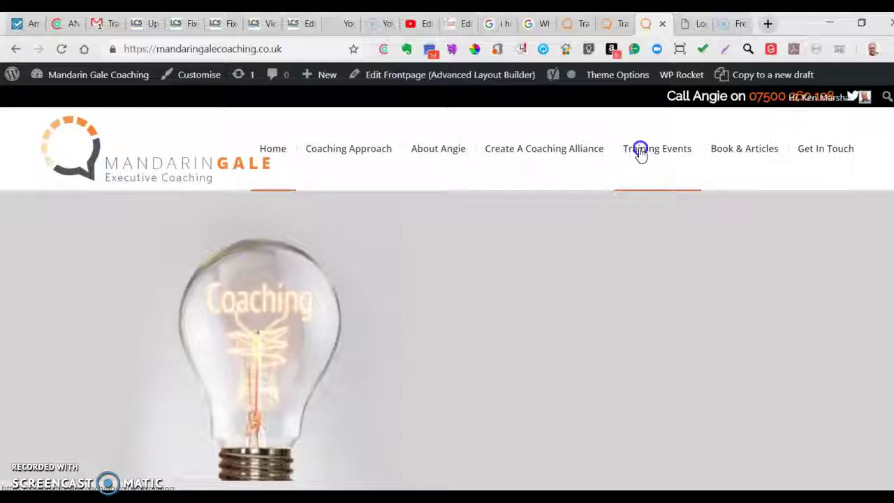
scroll(641, 152, "down", 5)
left_click(638, 152)
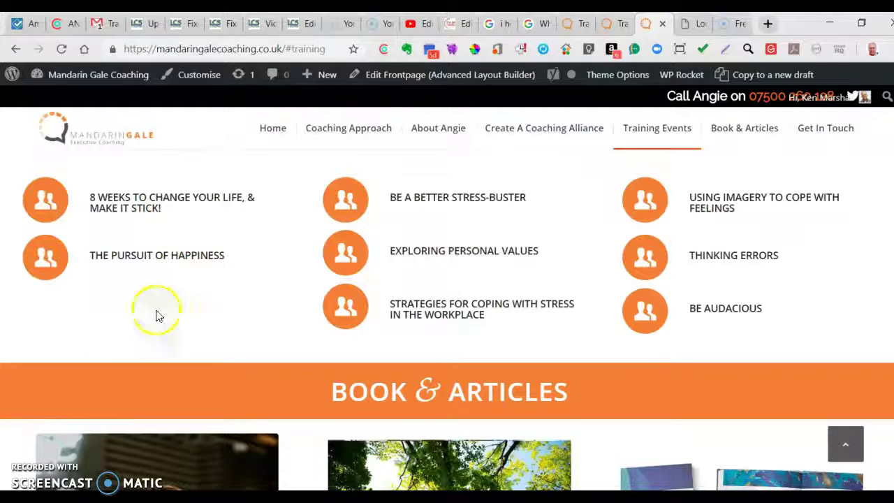
Step: Look through the open training details pages and go from there to the live site's home page
left_click(616, 24)
scroll(487, 144, "down", 3)
scroll(487, 145, "up", 5)
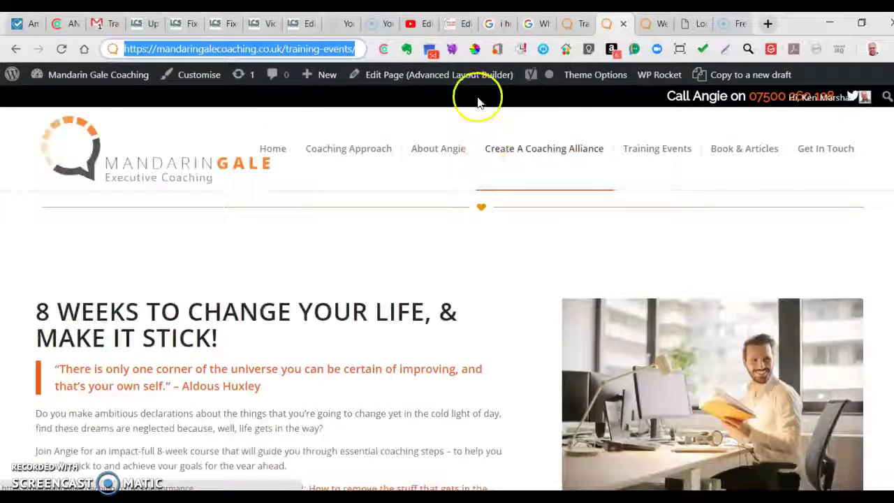
left_click(576, 24)
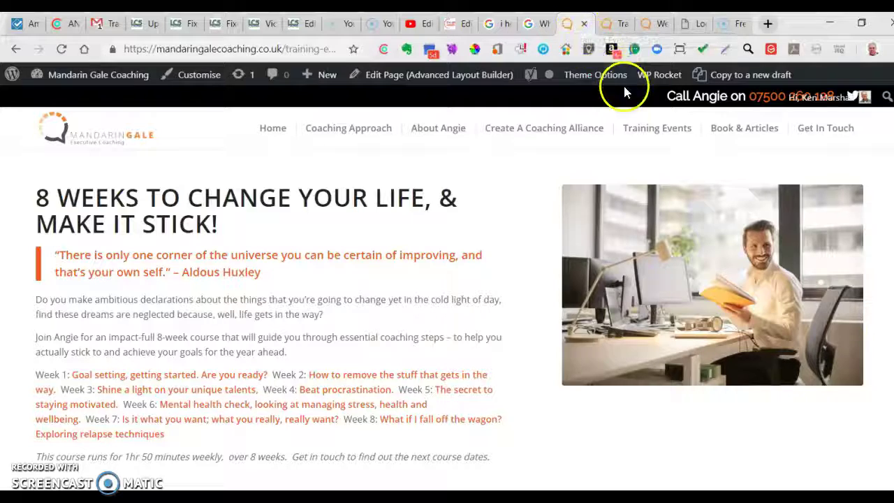
left_click(610, 25)
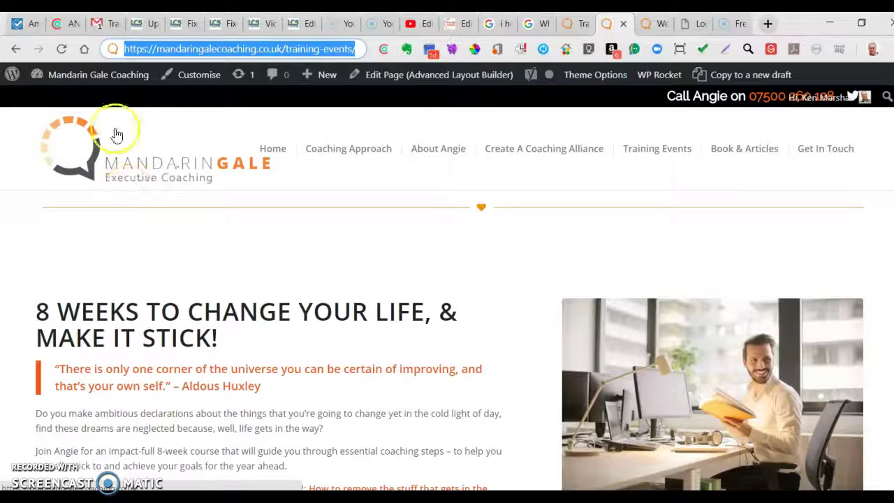
left_click(275, 150)
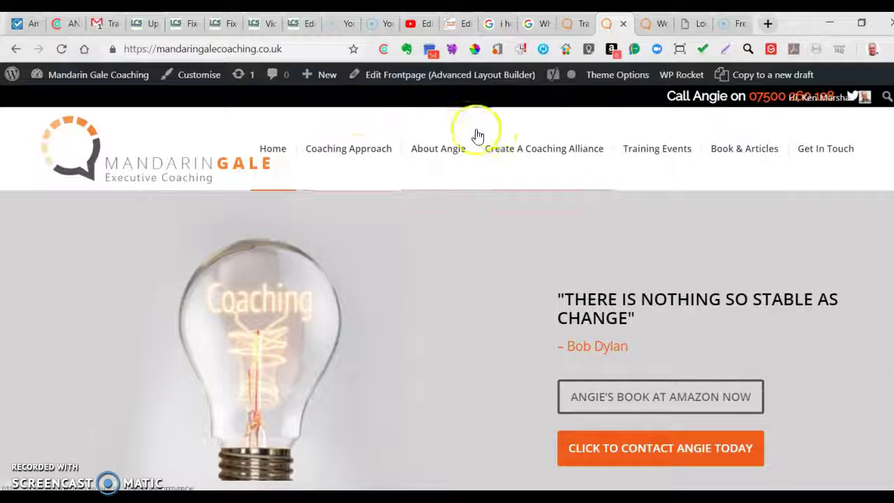
Step: Open the front page in the Advanced Layout Builder in a new tab and find the grid row of Workshops icon lists
left_click(481, 76)
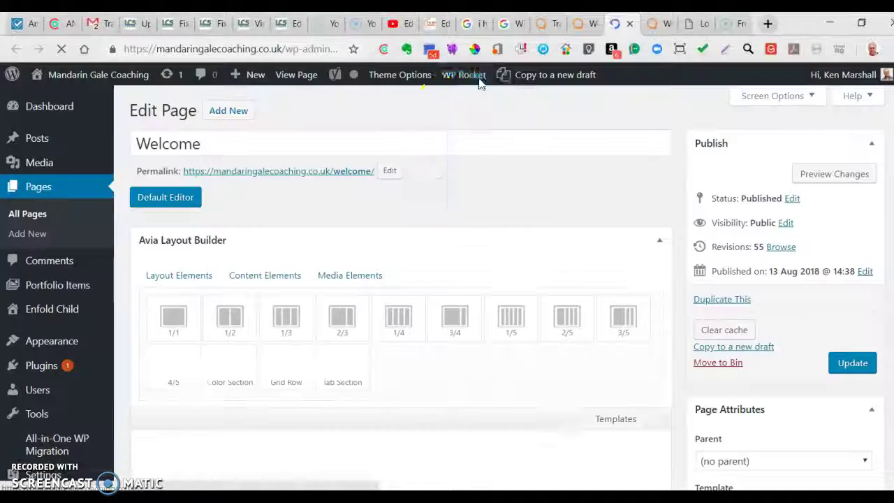
scroll(529, 349, "down", 9)
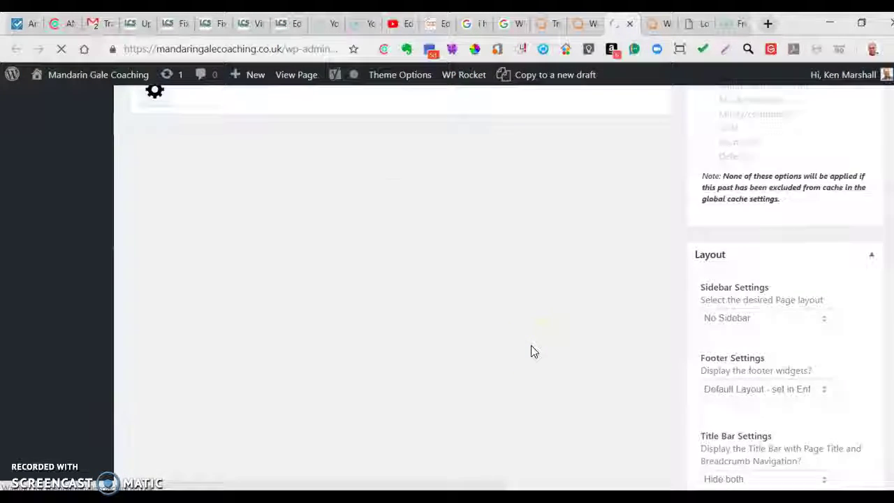
scroll(530, 351, "down", 7)
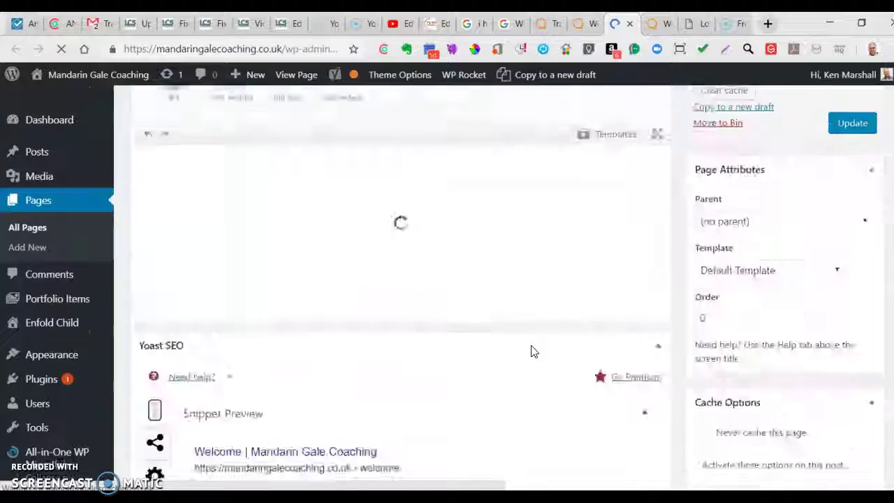
scroll(531, 351, "down", 1)
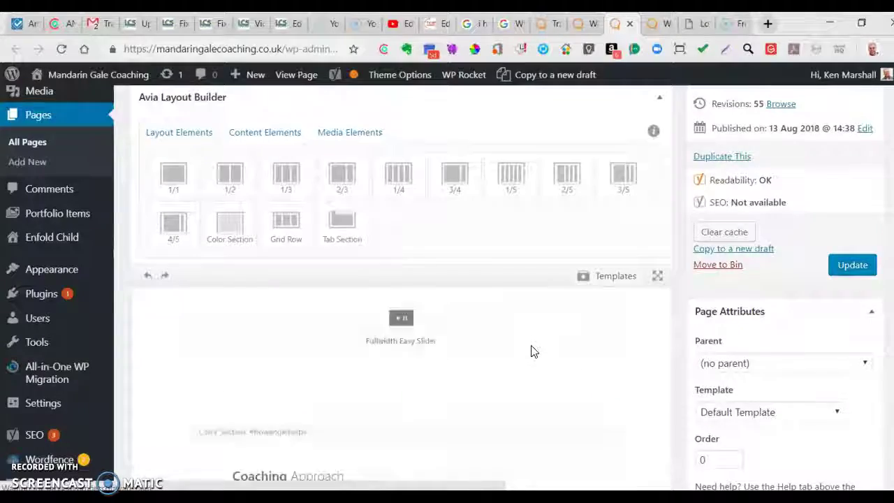
scroll(530, 351, "down", 10)
scroll(531, 351, "down", 6)
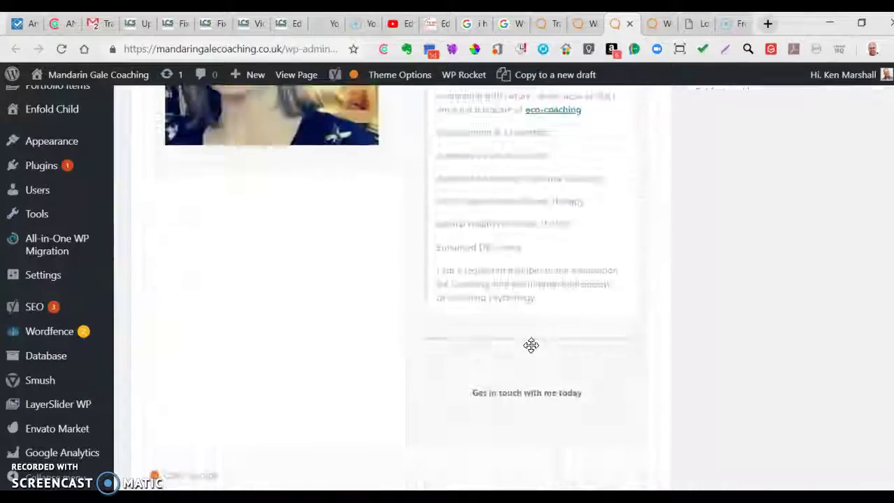
scroll(533, 352, "down", 15)
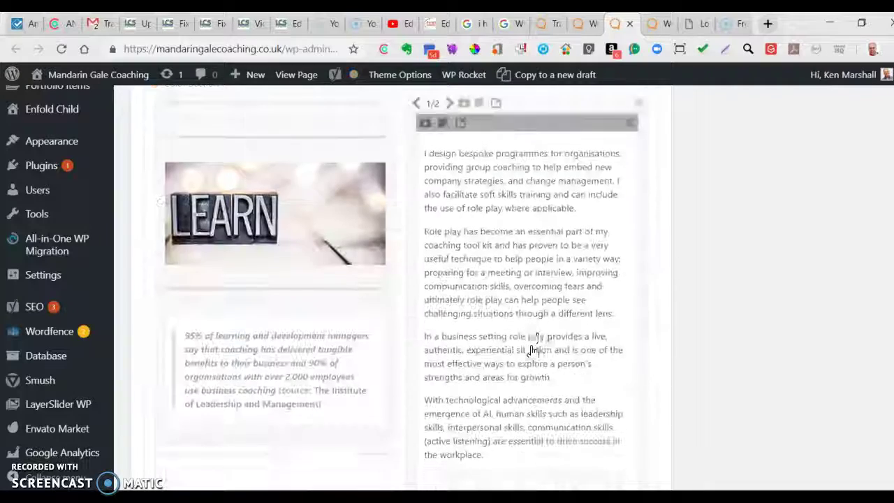
scroll(530, 351, "up", 3)
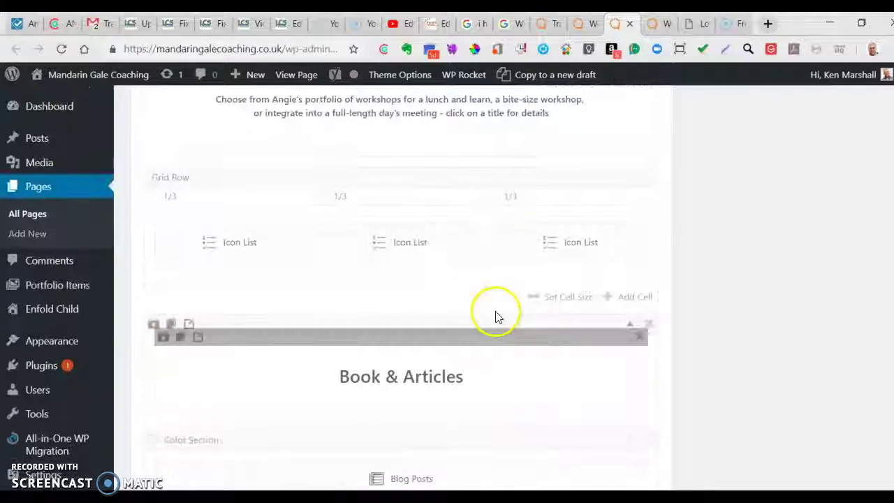
Step: Go back to the live home page and review the Workshops list under Training Events
left_click(575, 27)
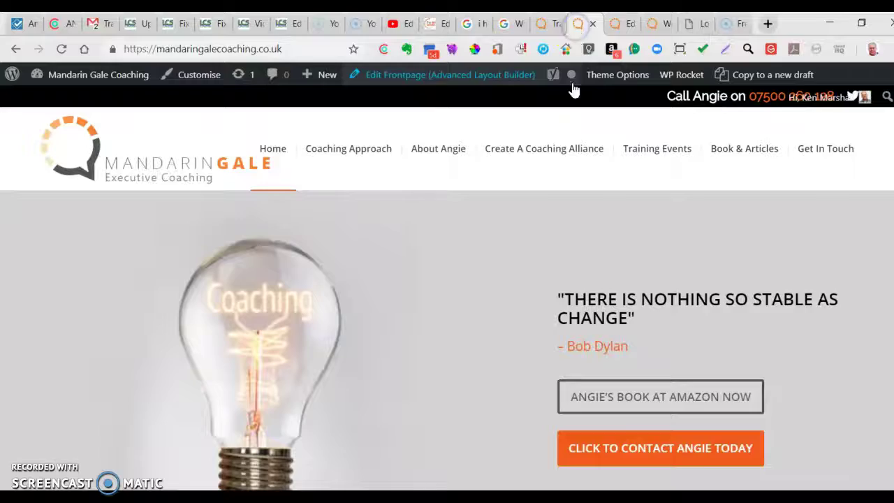
left_click(664, 150)
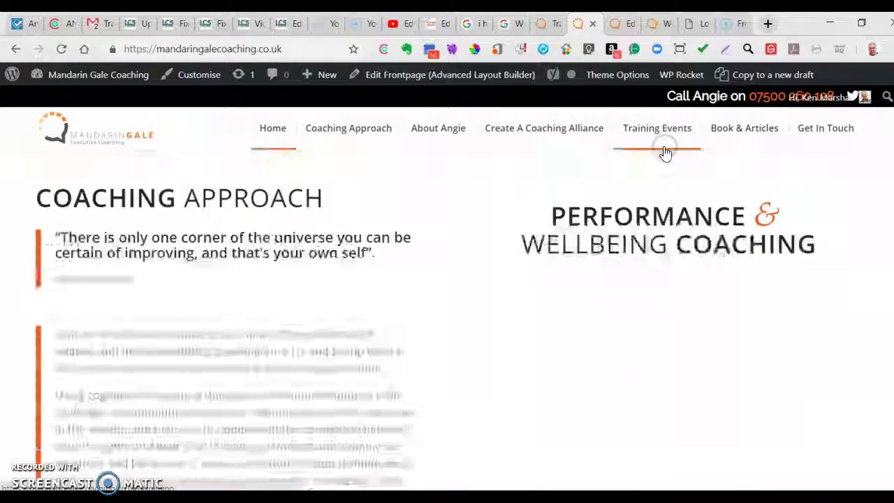
scroll(598, 289, "down", 4)
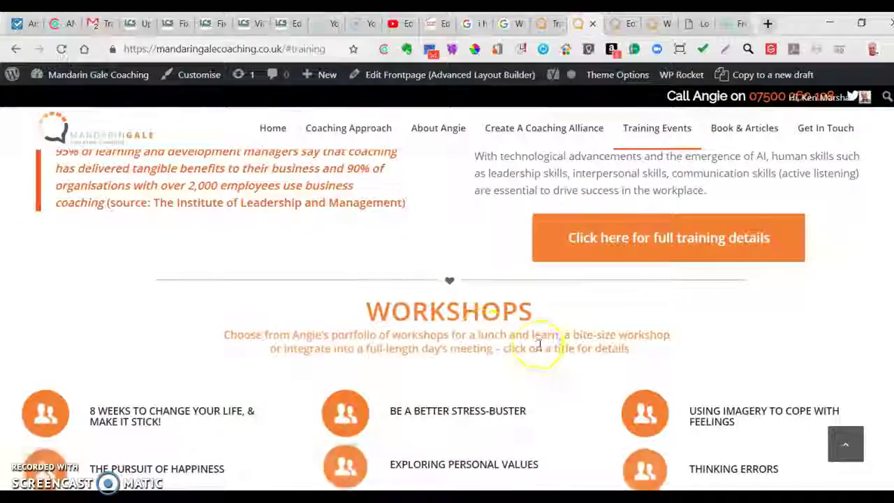
scroll(524, 384, "down", 2)
Step: Return to the front-page editor and open the first column's Icon List in the Workshops grid row
left_click(614, 24)
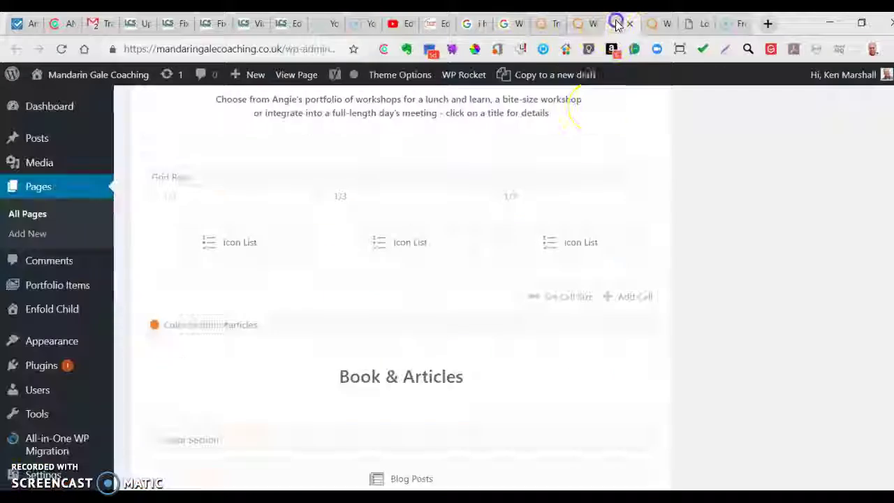
scroll(552, 277, "down", 5)
scroll(553, 278, "down", 10)
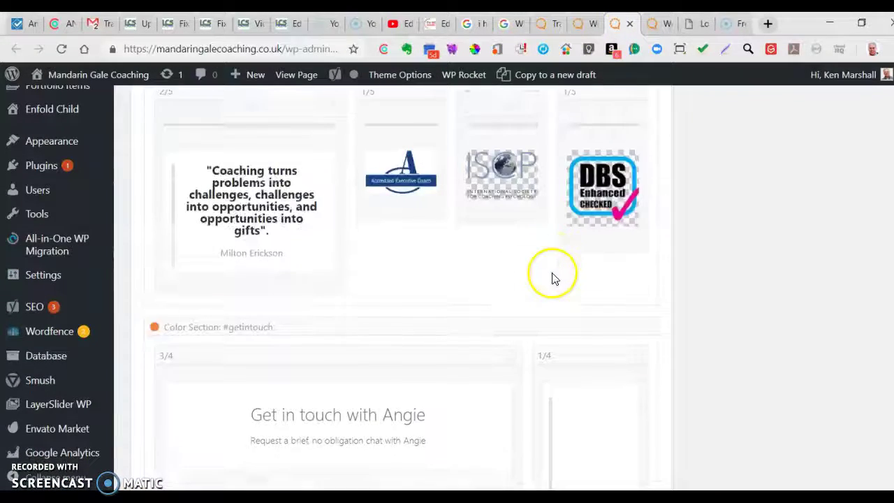
scroll(552, 278, "up", 5)
scroll(552, 278, "up", 6)
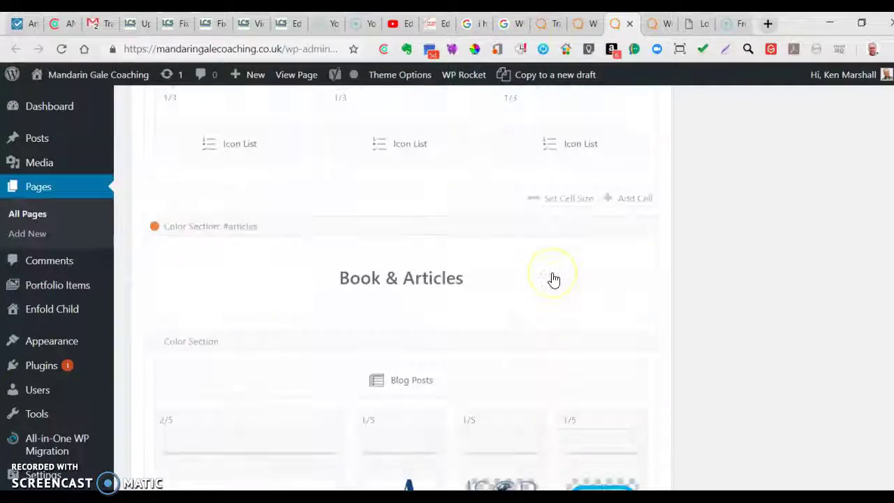
scroll(286, 141, "down", 1)
scroll(286, 141, "down", 1)
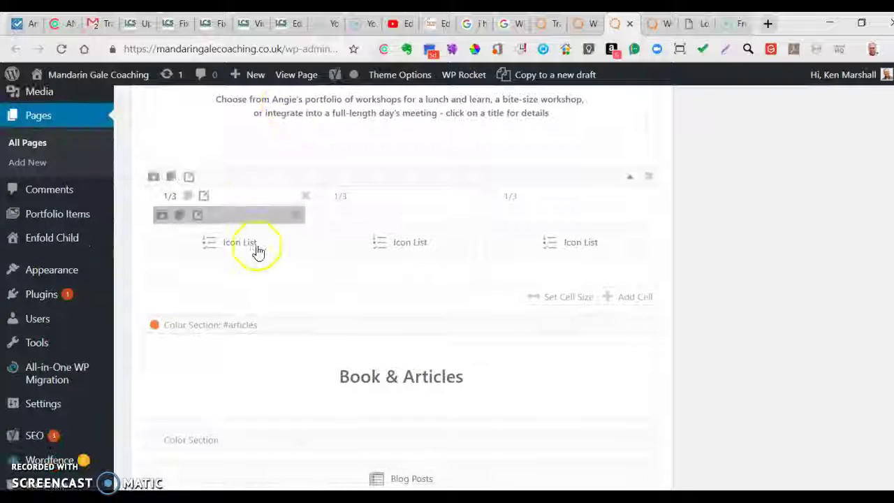
left_click(249, 242)
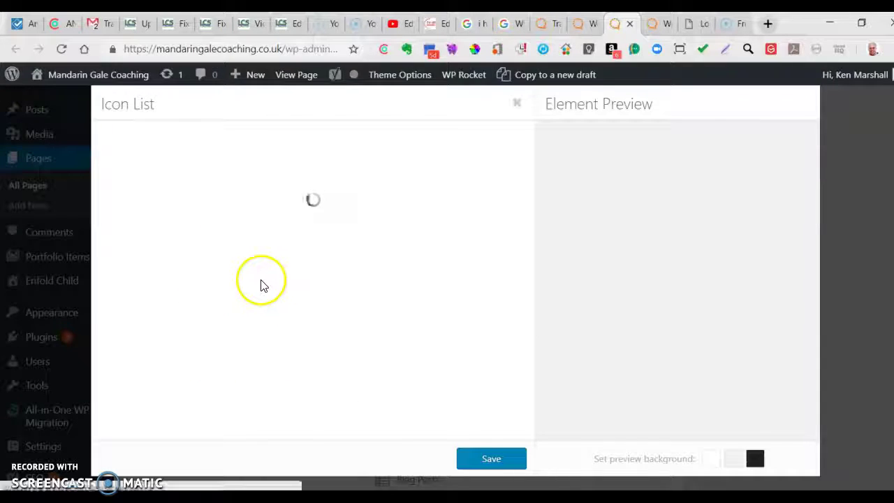
Step: Review the title, link and content settings of the "8 WEEKS TO CHANGE YOUR LIFE, & MAKE IT STICK!" item, then save the item and its list
left_click(324, 234)
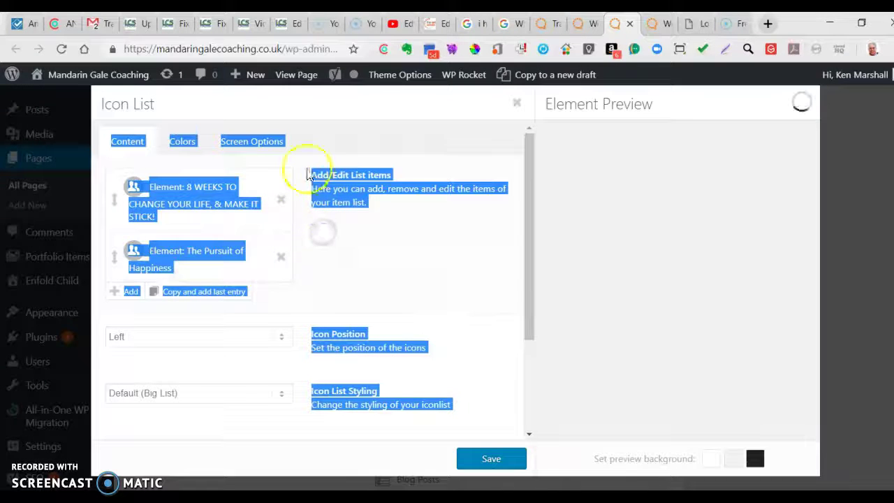
left_click(212, 185)
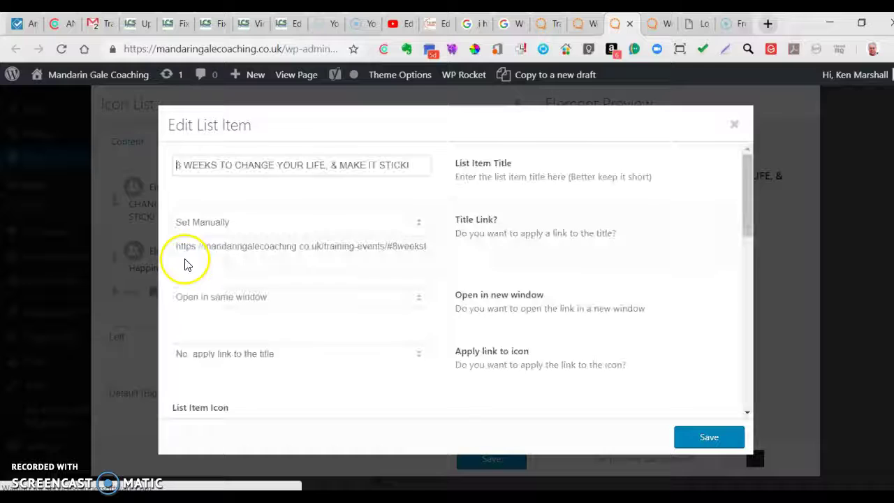
scroll(203, 254, "down", 5)
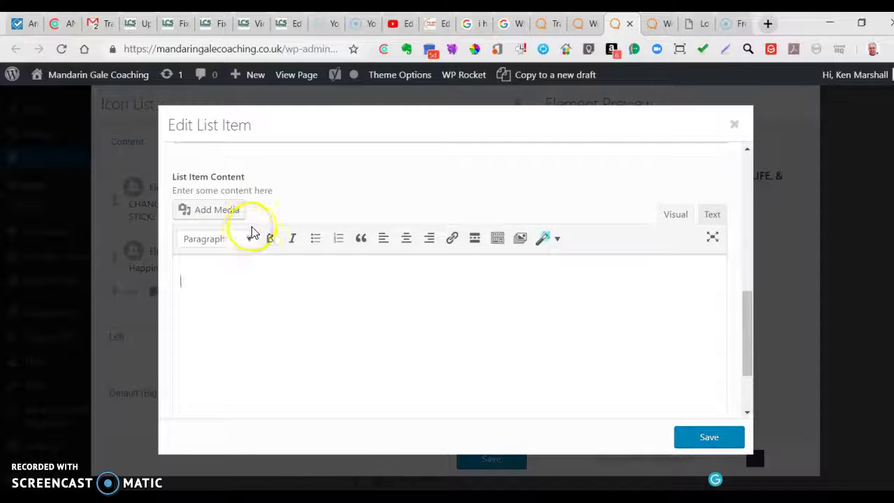
scroll(251, 226, "up", 8)
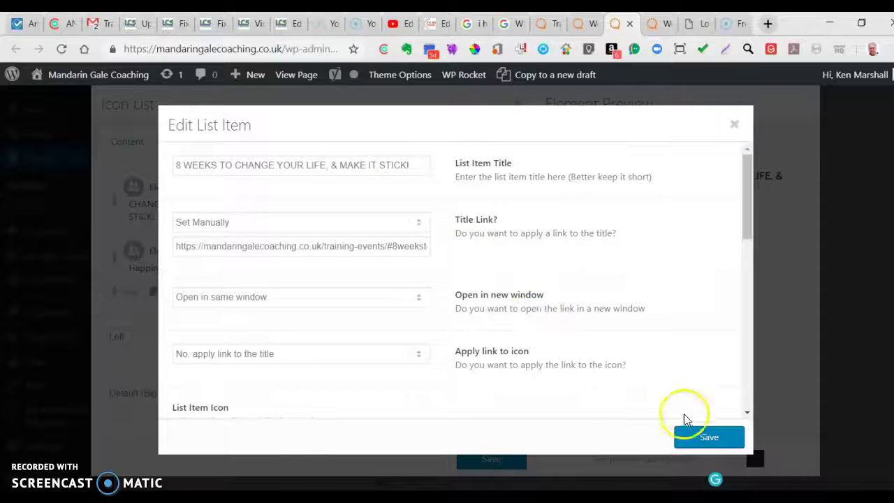
left_click(708, 437)
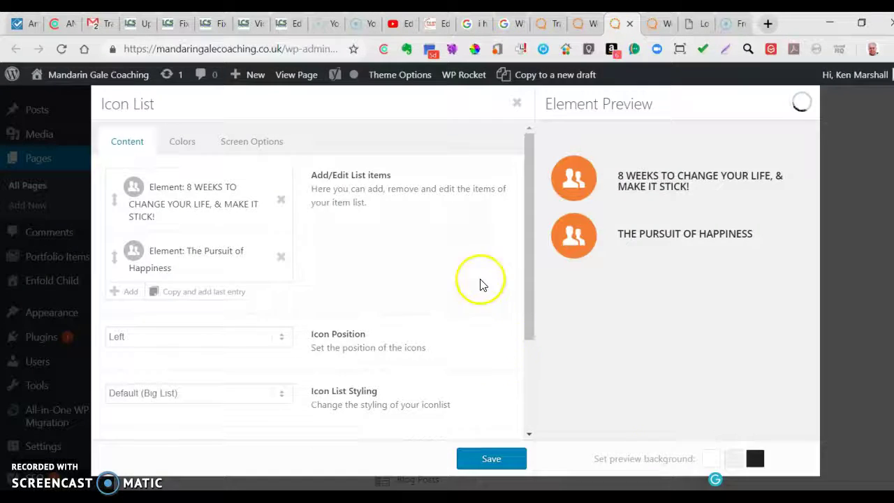
left_click(495, 459)
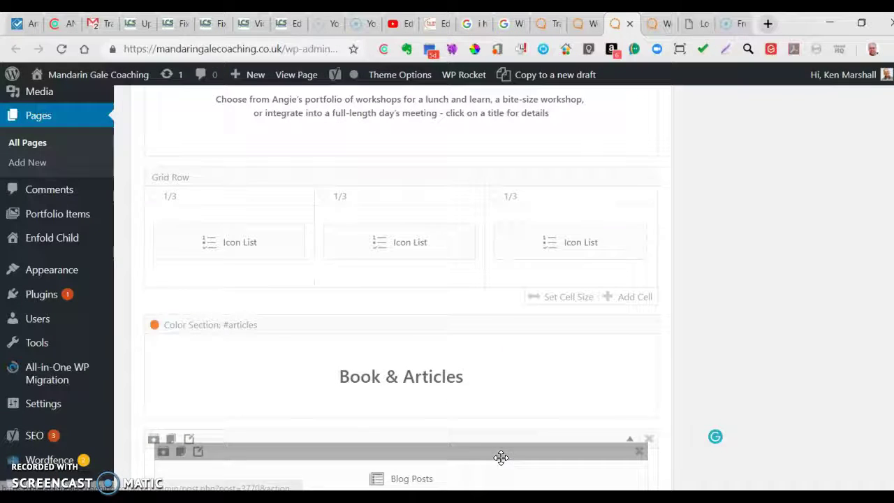
Step: Check the items of the Icon Lists in the second and third Workshops columns, closing each without saving
left_click(389, 249)
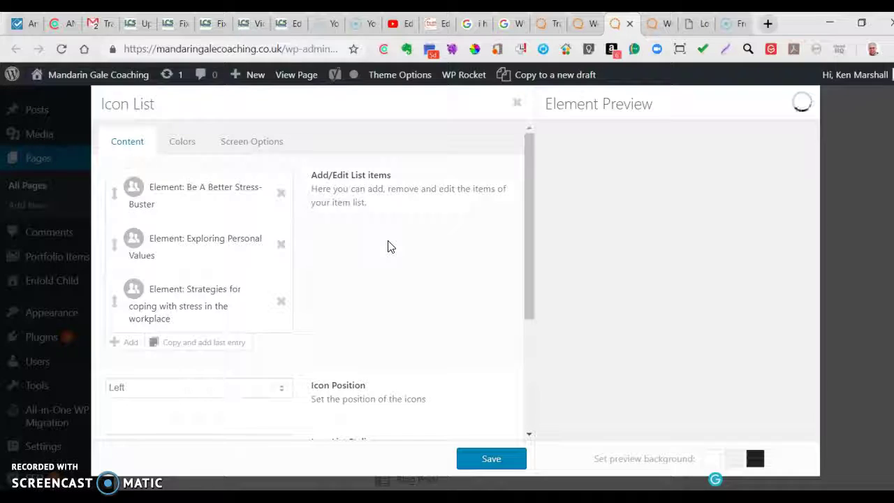
left_click(517, 105)
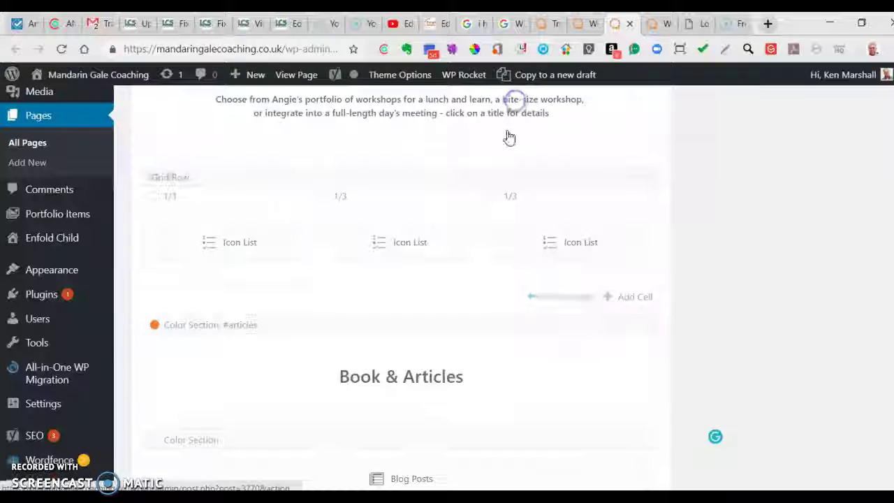
left_click(577, 241)
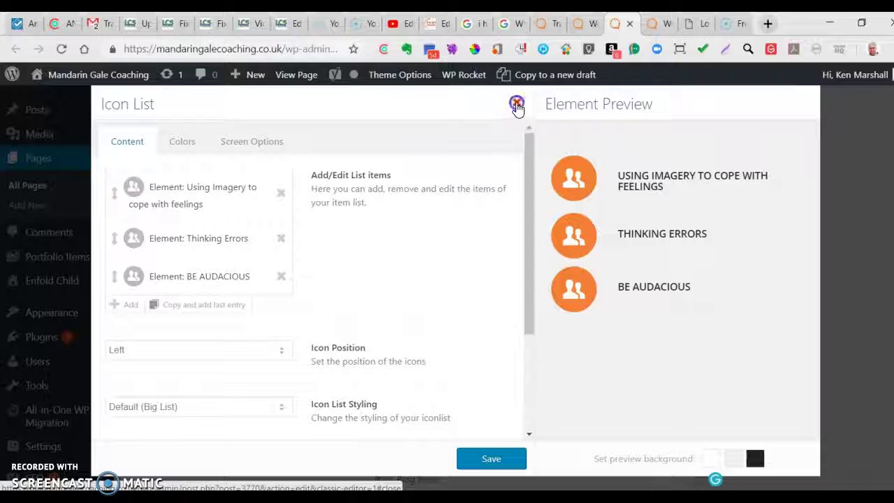
left_click(517, 104)
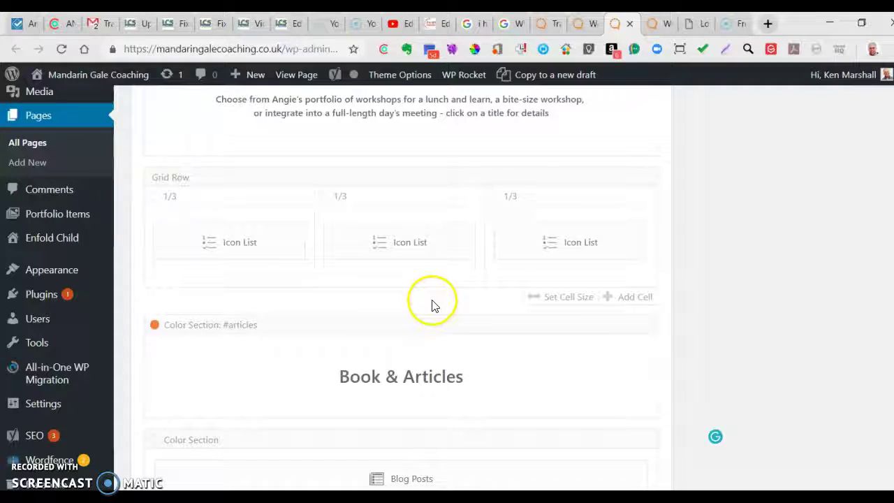
Step: Update the front page to publish the saved Workshops list
scroll(674, 238, "up", 5)
scroll(670, 236, "up", 10)
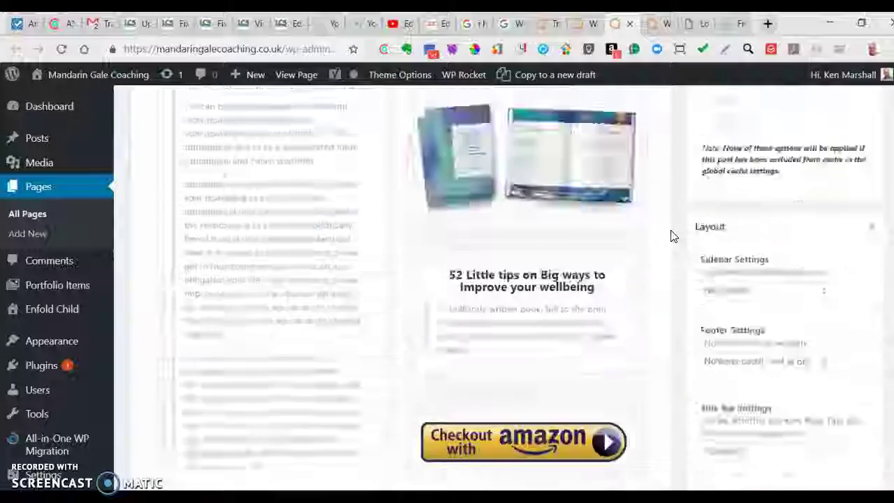
scroll(671, 236, "up", 5)
left_click(852, 265)
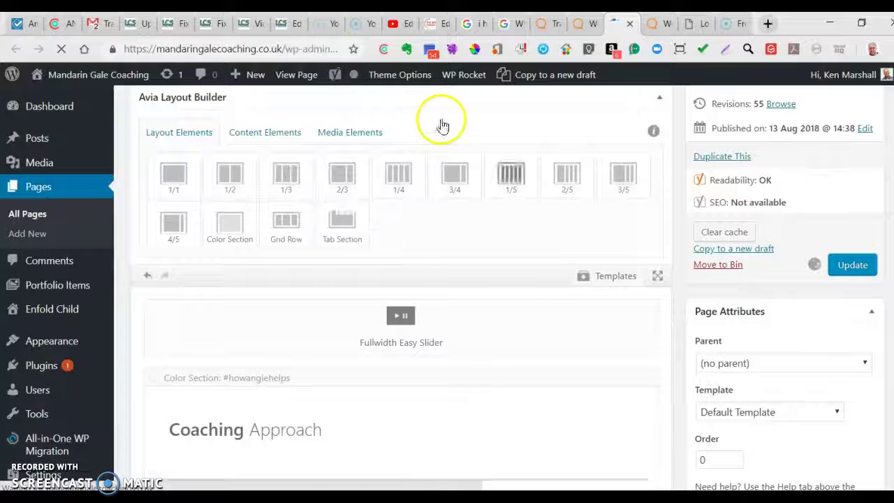
mouse_move(43, 448)
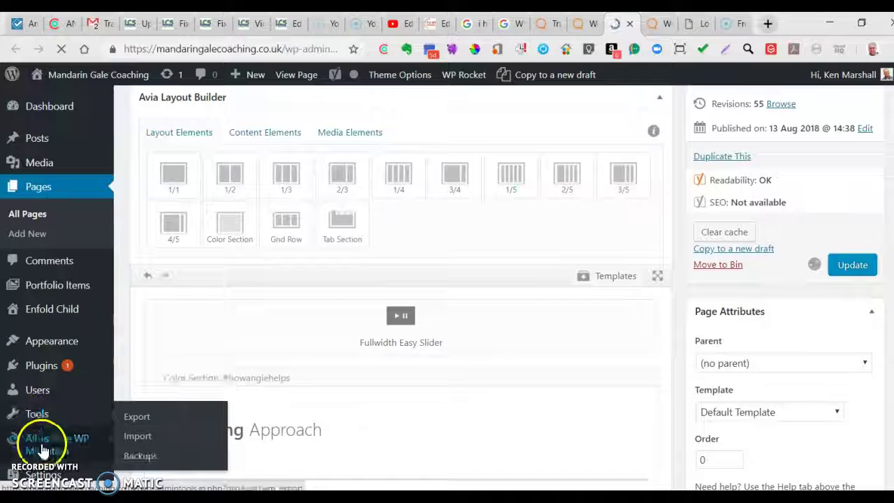